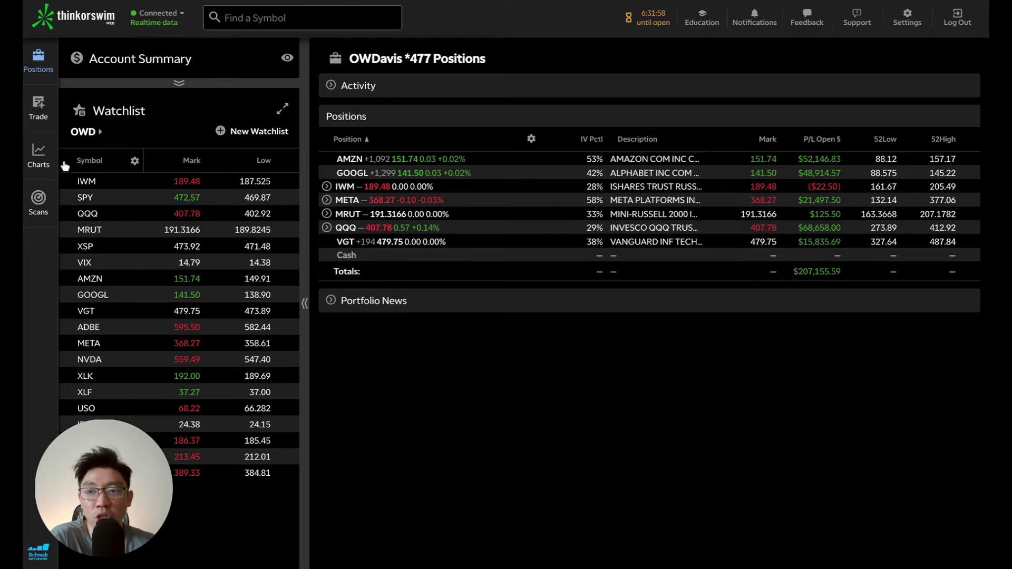
# Open the TSLA chart and draw a near-horizontal trendline at about 205, from the November 10, 2023 low into February 2024.
pyautogui.click(38, 154)
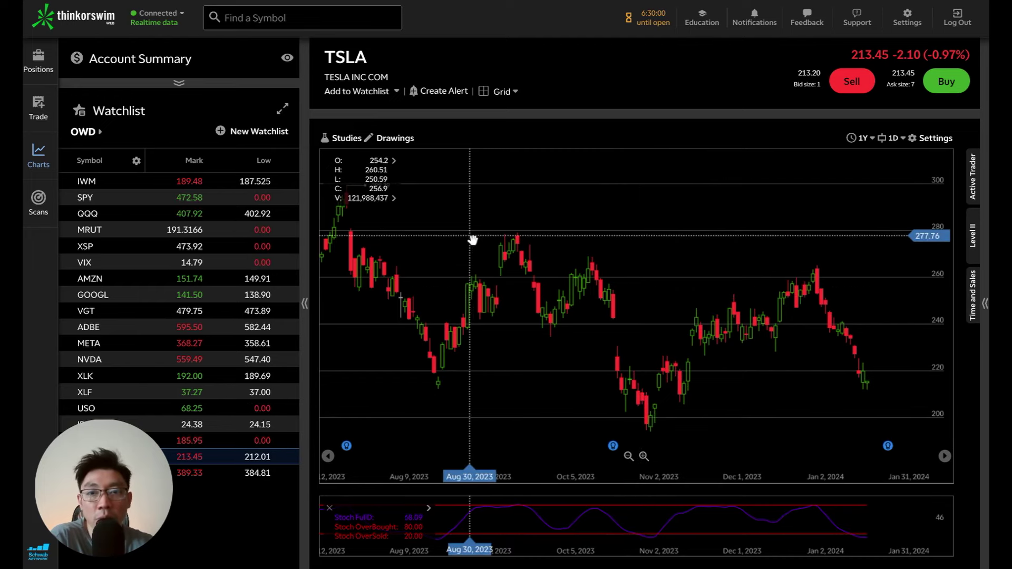
pyautogui.click(386, 140)
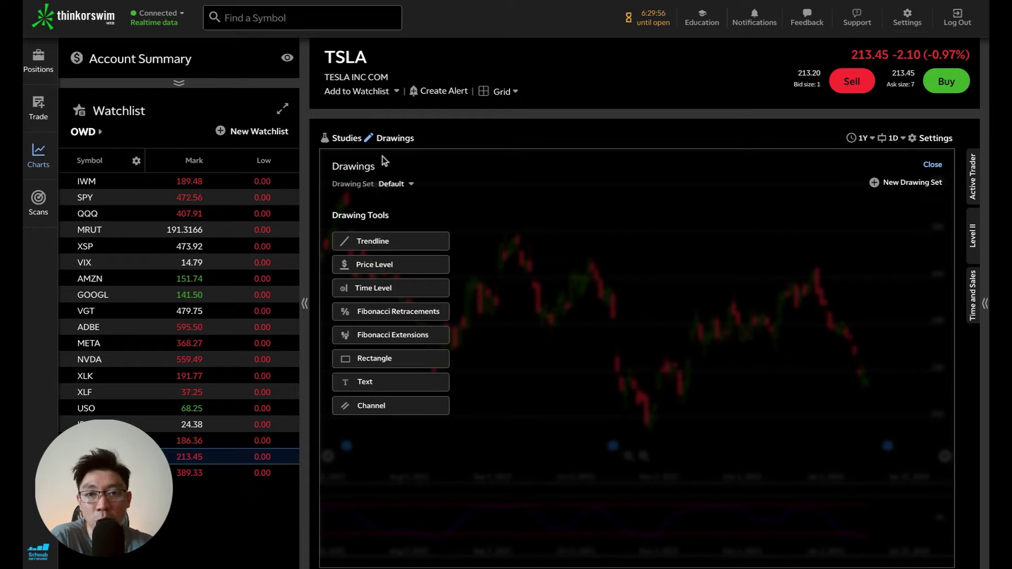
pyautogui.click(369, 242)
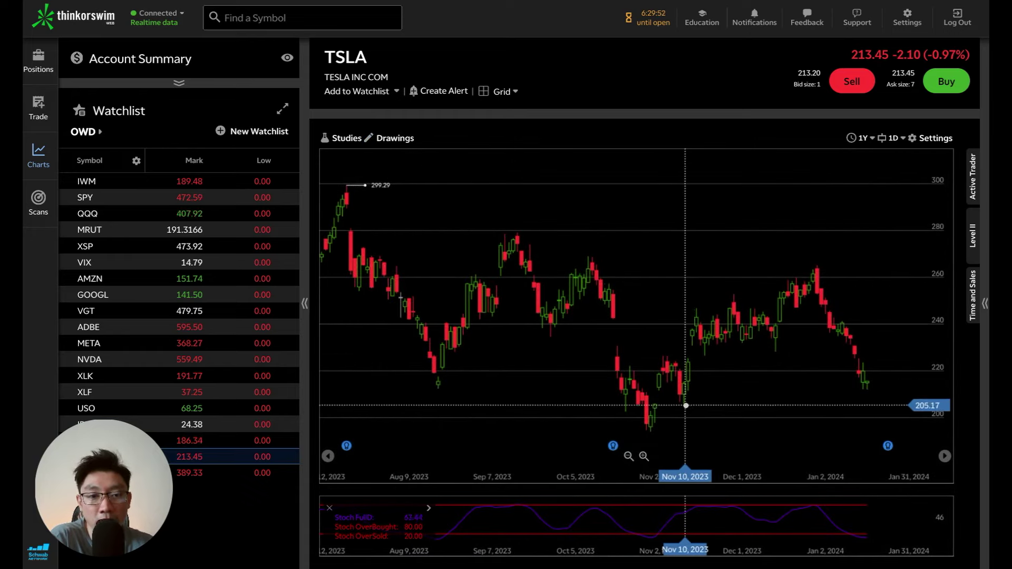
pyautogui.moveTo(683, 404); pyautogui.dragTo(944, 406)
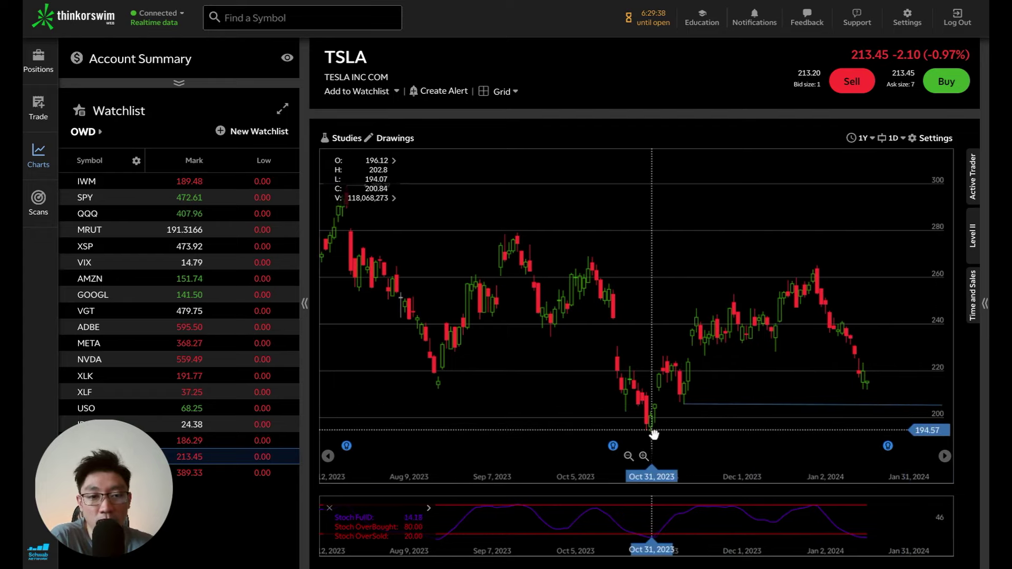
# Draw a second horizontal trendline at about 193.25, from the October 31, 2023 low to about February 8, 2024.
pyautogui.click(398, 145)
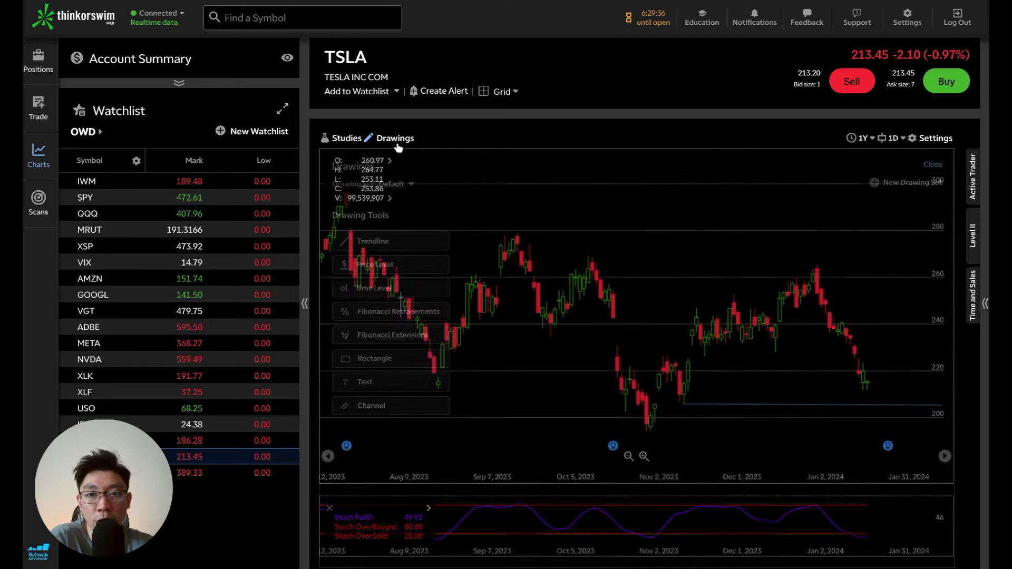
pyautogui.click(356, 241)
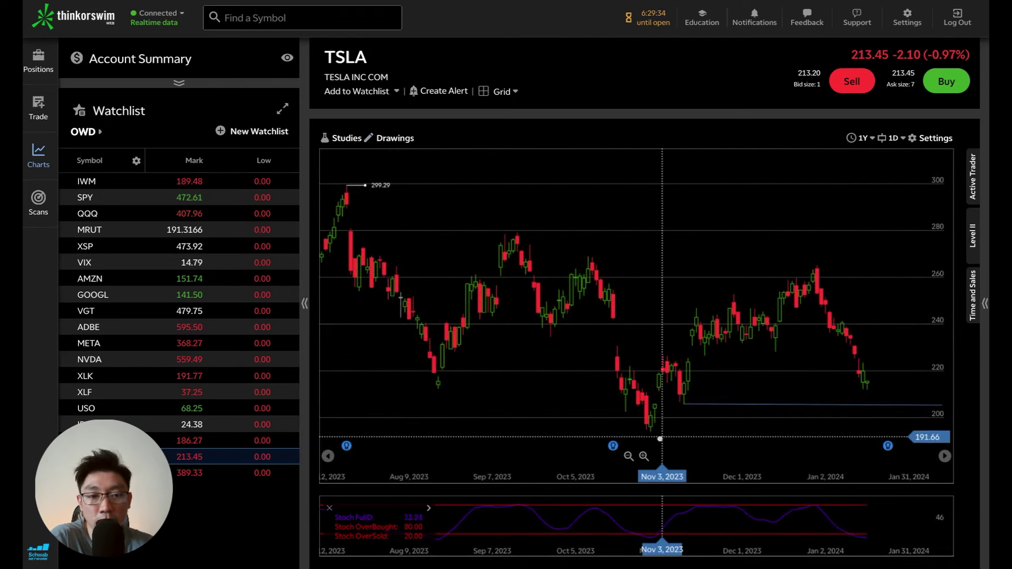
pyautogui.click(654, 436)
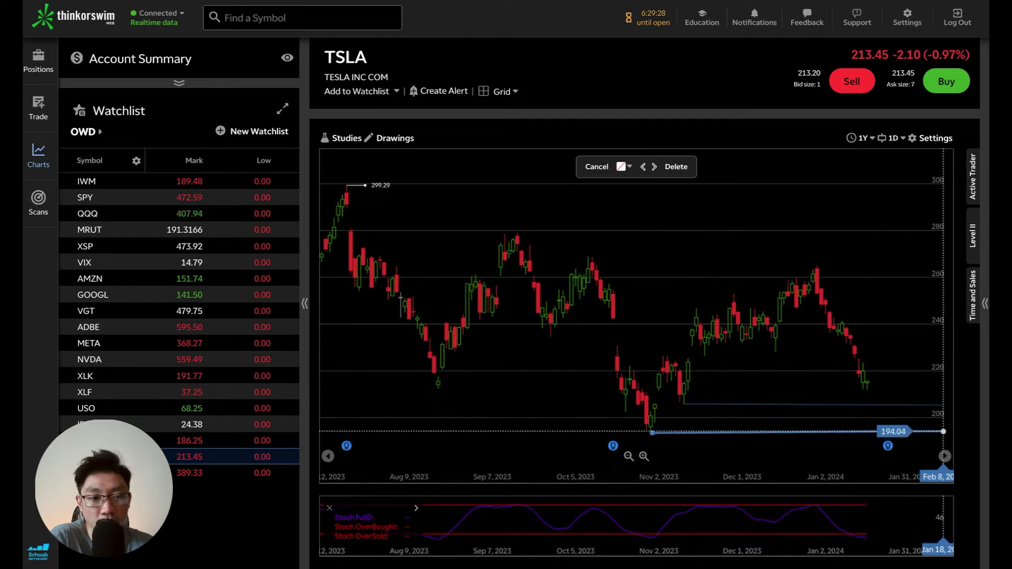
pyautogui.click(943, 434)
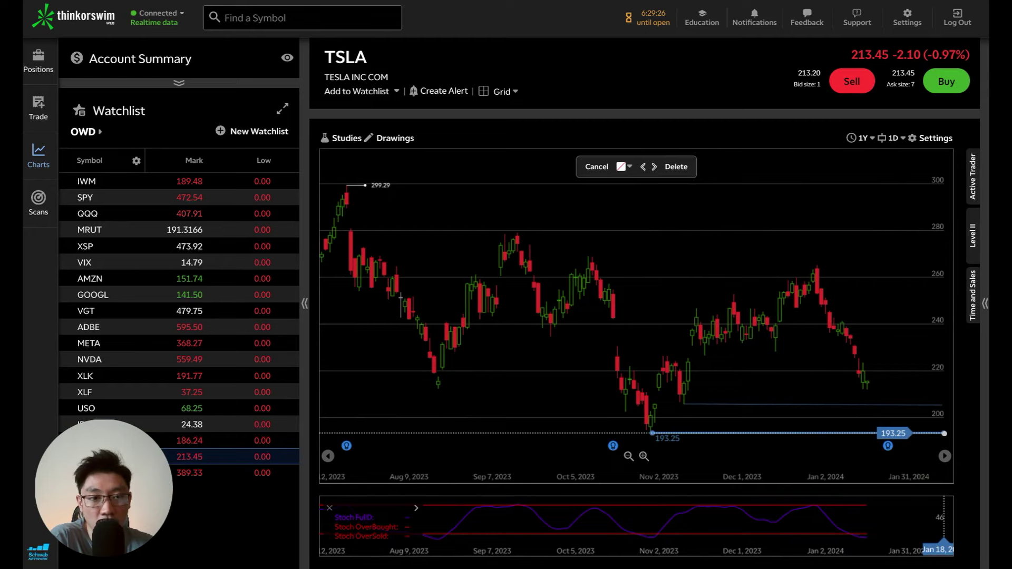
pyautogui.click(945, 434)
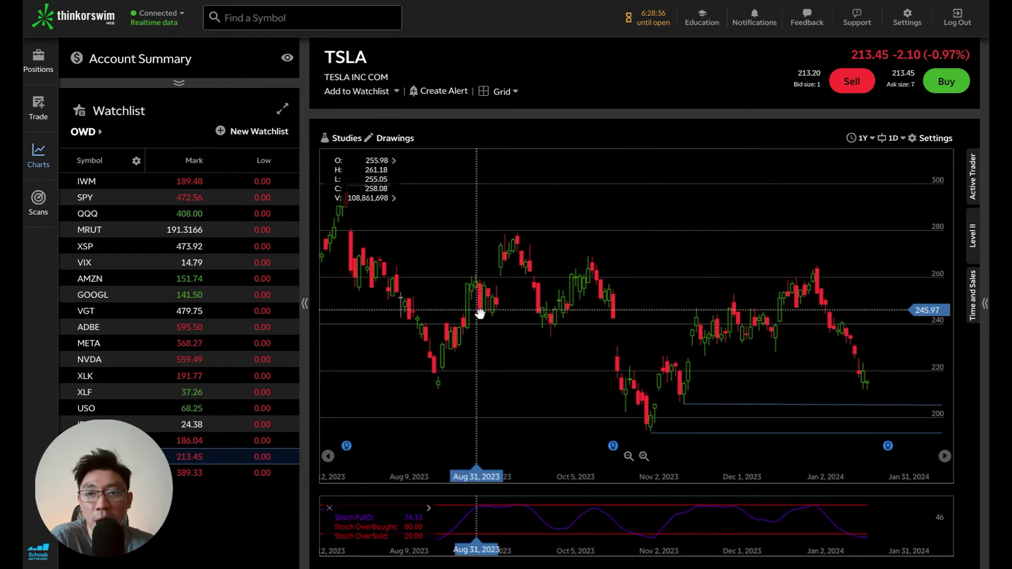
# Open the TSLA option chain and expand the March 2, 2024 weekly expiration, including the additional lower strikes.
pyautogui.click(39, 108)
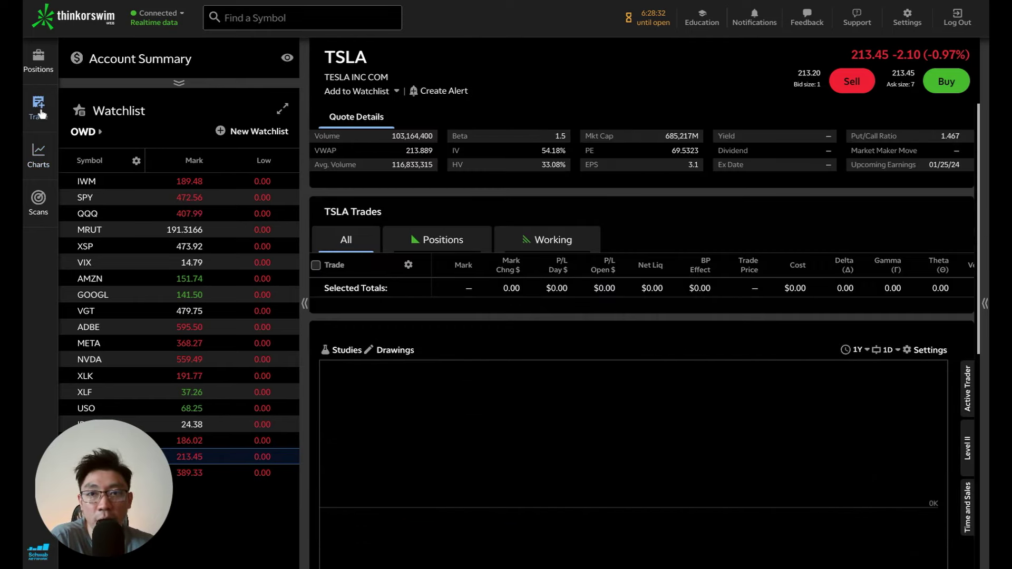
pyautogui.click(342, 218)
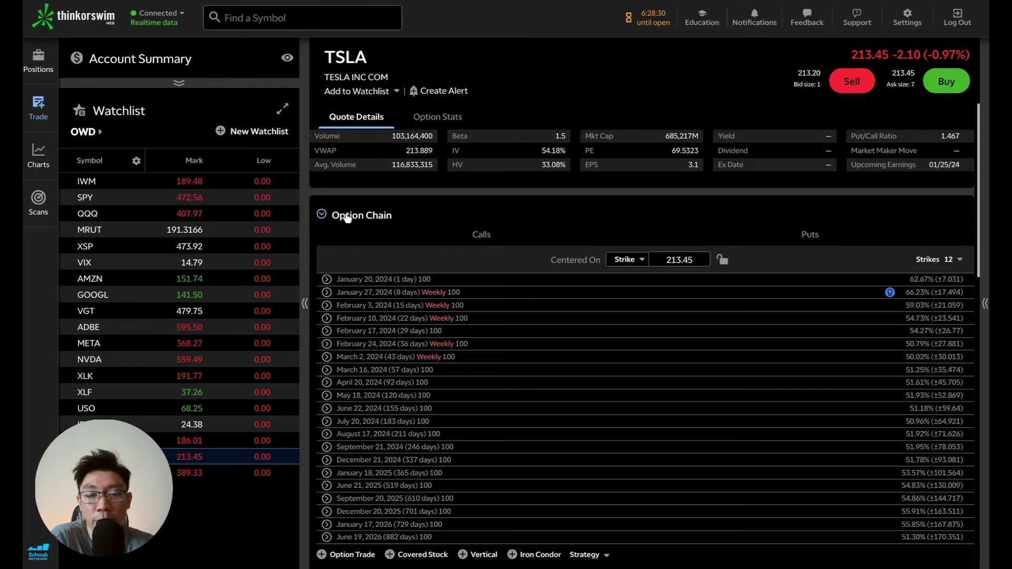
pyautogui.scroll(-1, 538, 324)
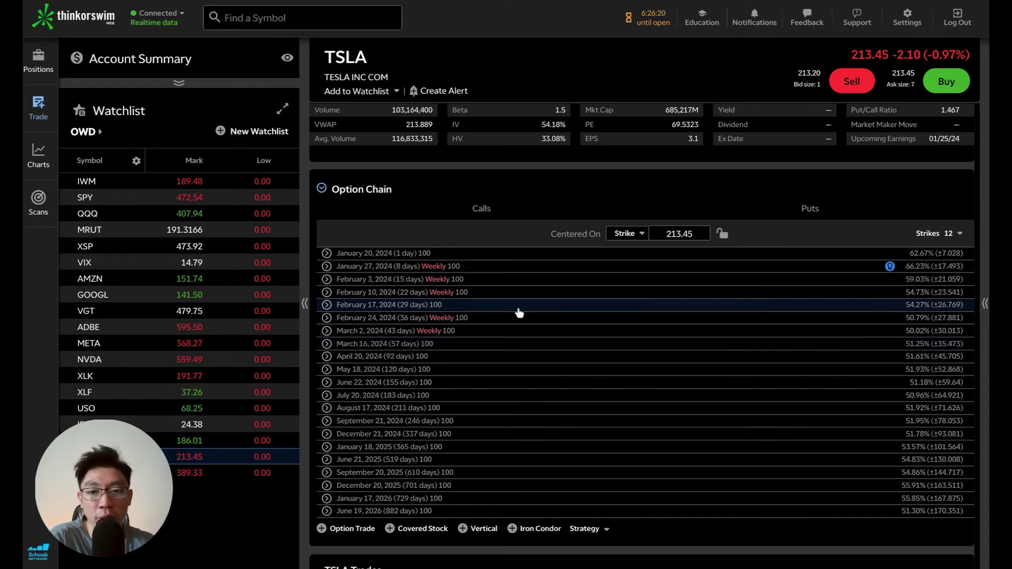
pyautogui.click(372, 336)
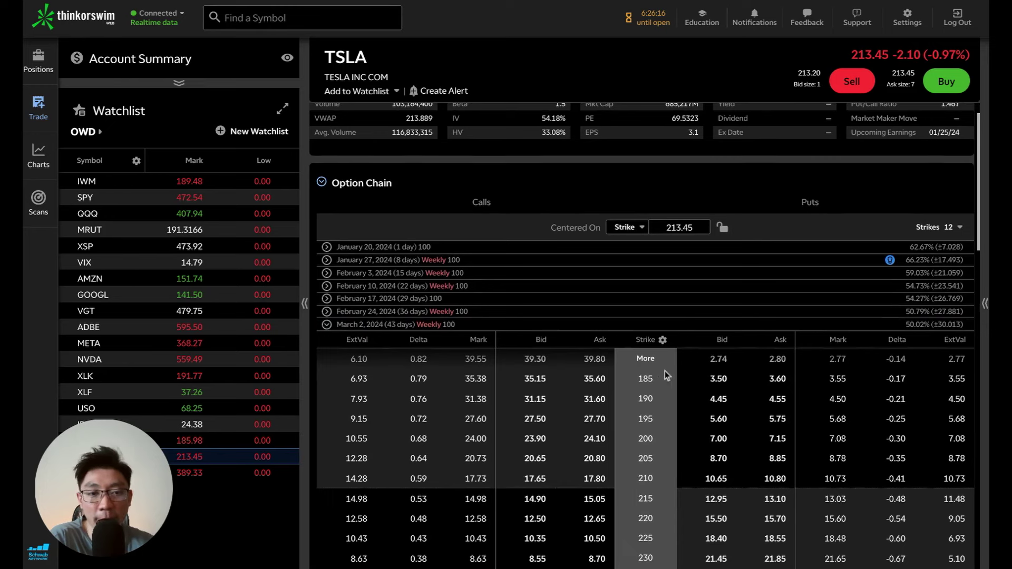
pyautogui.scroll(-1, 658, 364)
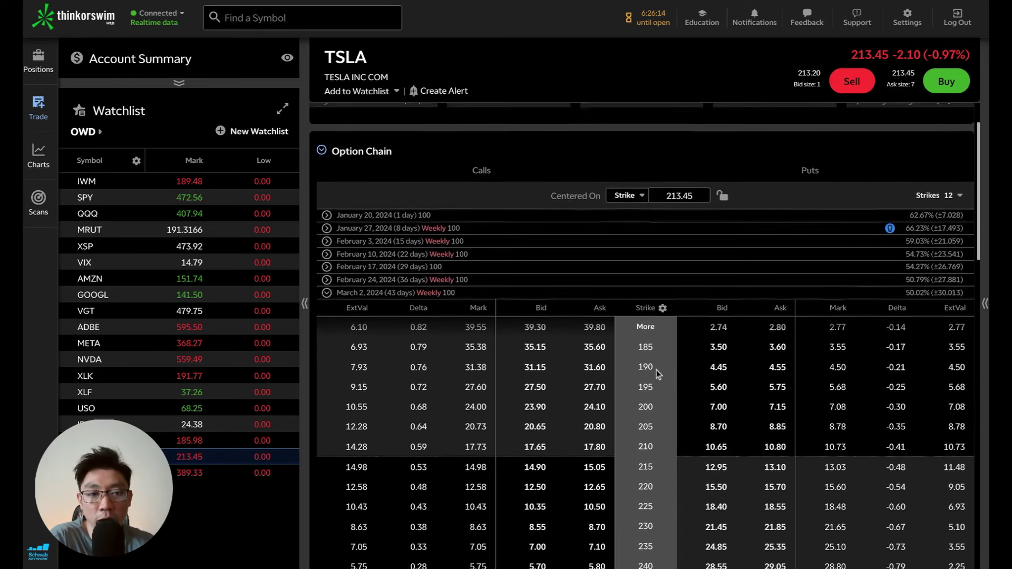
pyautogui.click(645, 313)
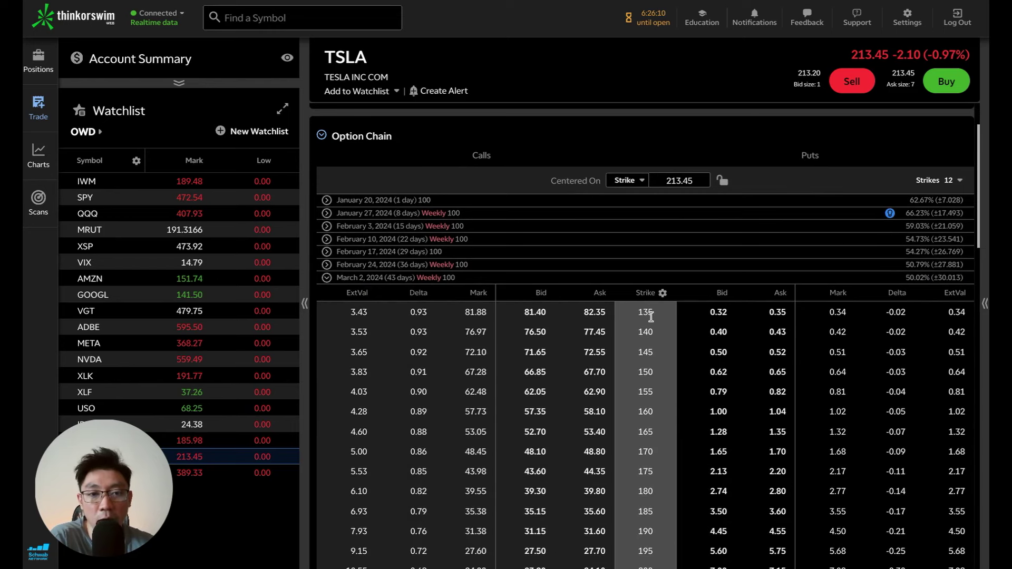
# Build a one-contract March 2 put vertical selling the 210 strike and buying the 205 strike, and review its buying power effect.
pyautogui.scroll(-1, 685, 345)
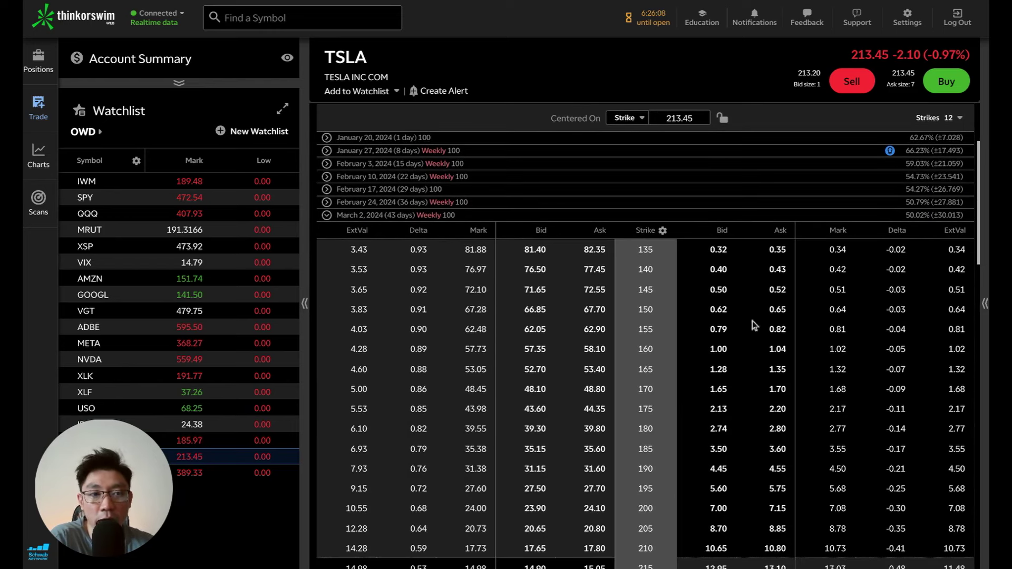
pyautogui.scroll(-8, 774, 365)
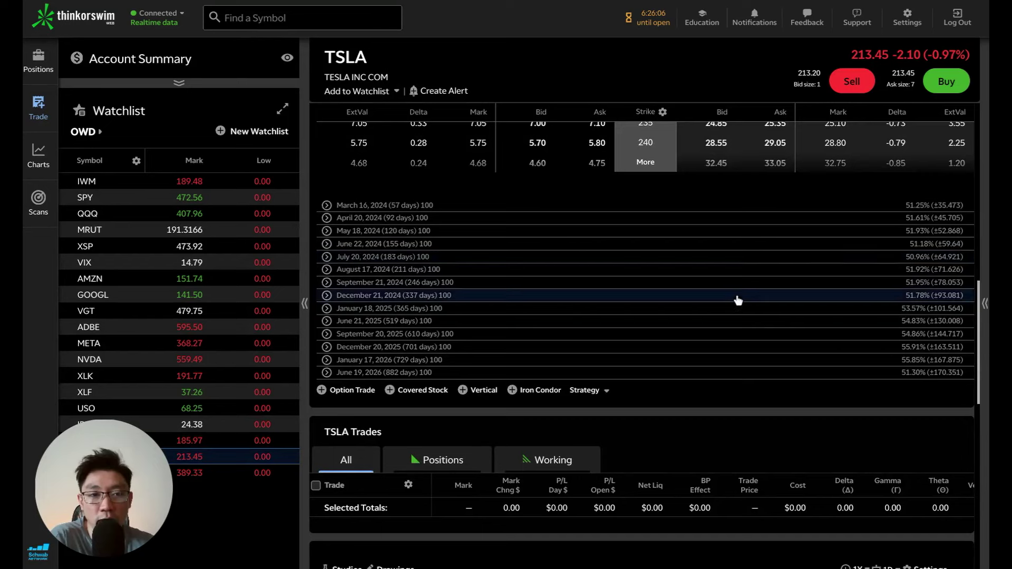
pyautogui.scroll(3, 727, 328)
pyautogui.scroll(6, 742, 323)
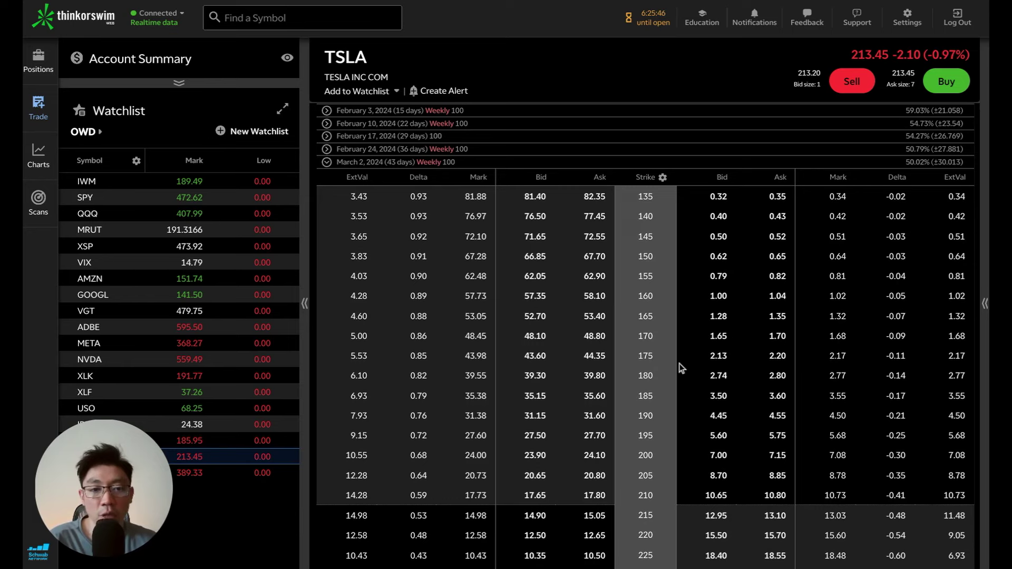
pyautogui.scroll(-2, 680, 369)
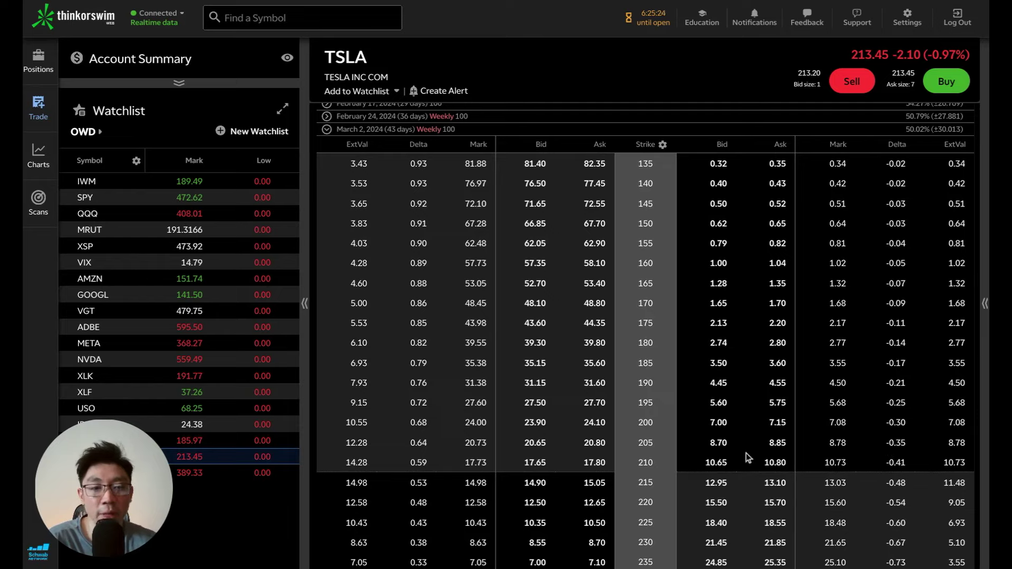
pyautogui.click(715, 462)
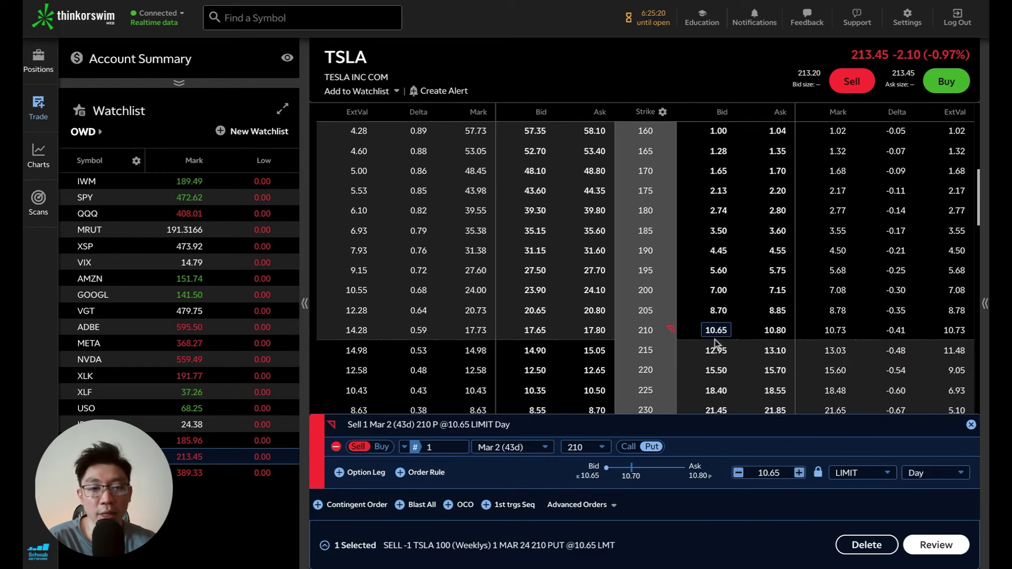
pyautogui.click(778, 310)
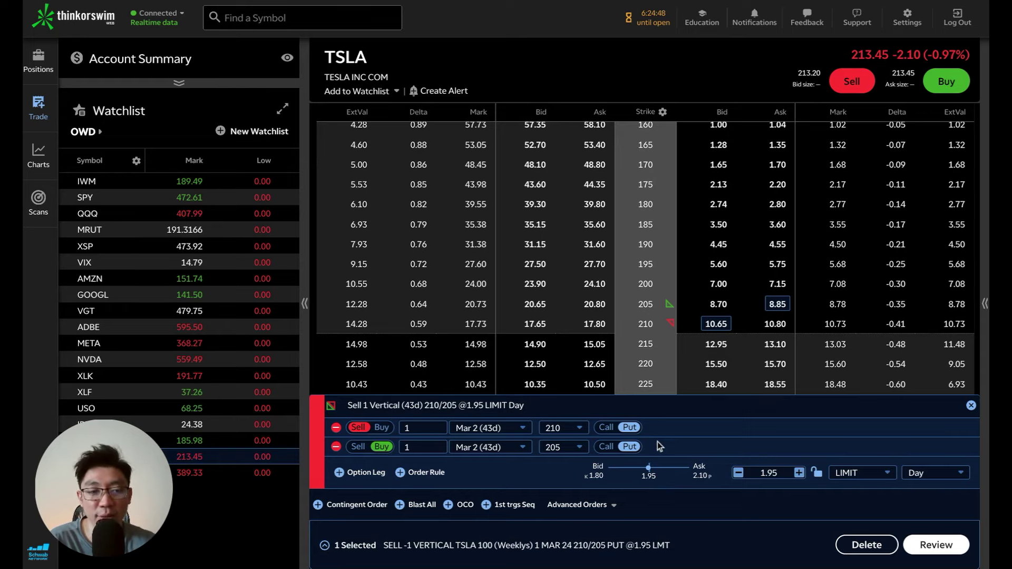
pyautogui.click(921, 541)
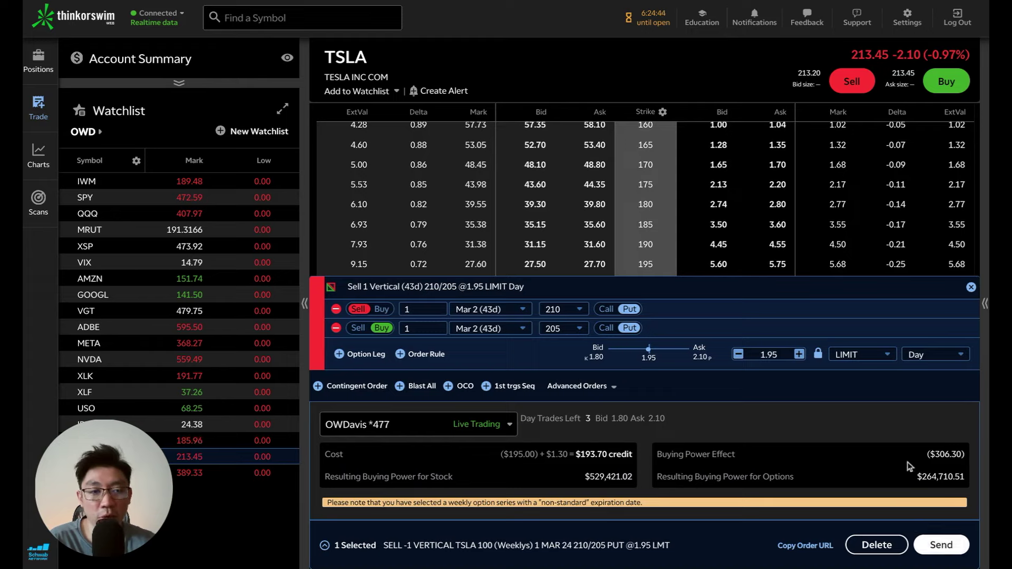
pyautogui.moveTo(927, 455); pyautogui.dragTo(970, 459)
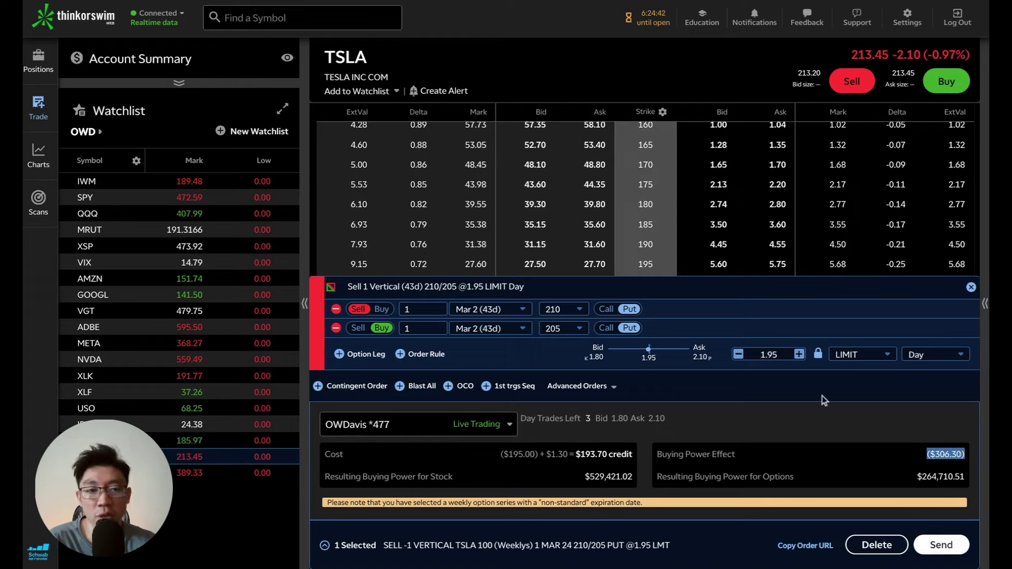
# Change the spread's long put from the 205 to the 200 strike and check the order's credit and buying power effect.
pyautogui.scroll(-3, 650, 218)
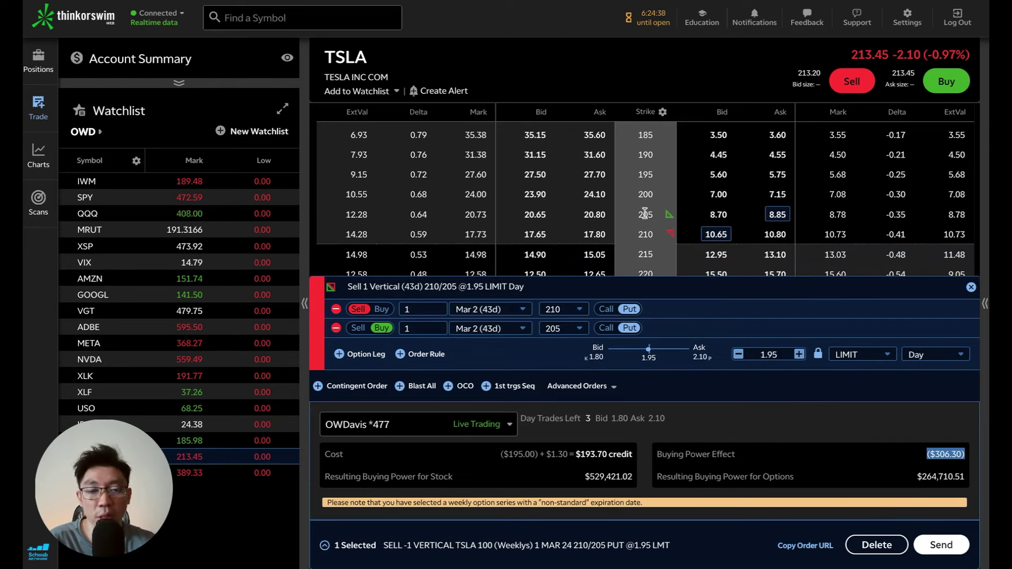
pyautogui.click(778, 215)
pyautogui.click(780, 195)
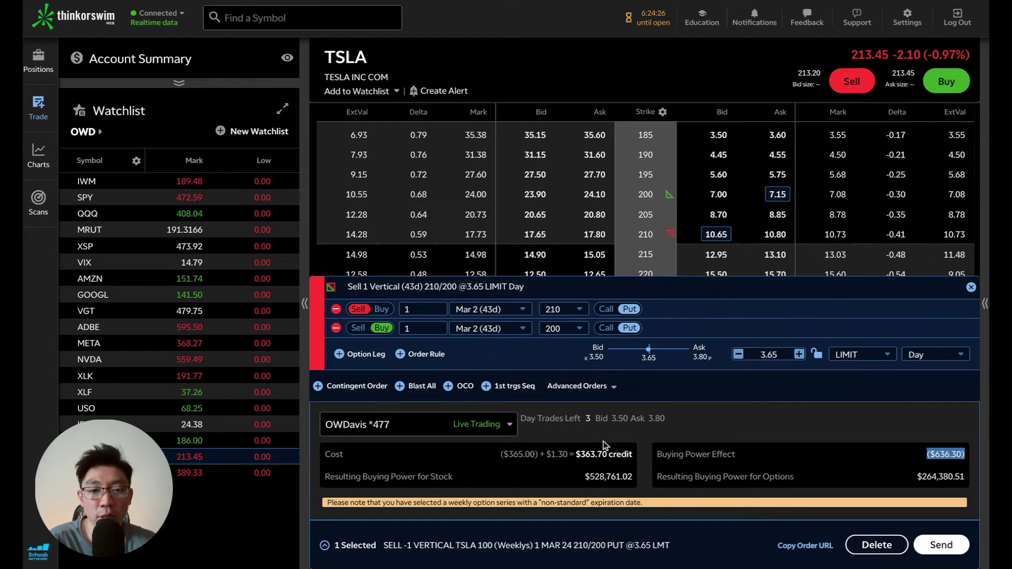
pyautogui.moveTo(576, 454); pyautogui.dragTo(600, 452)
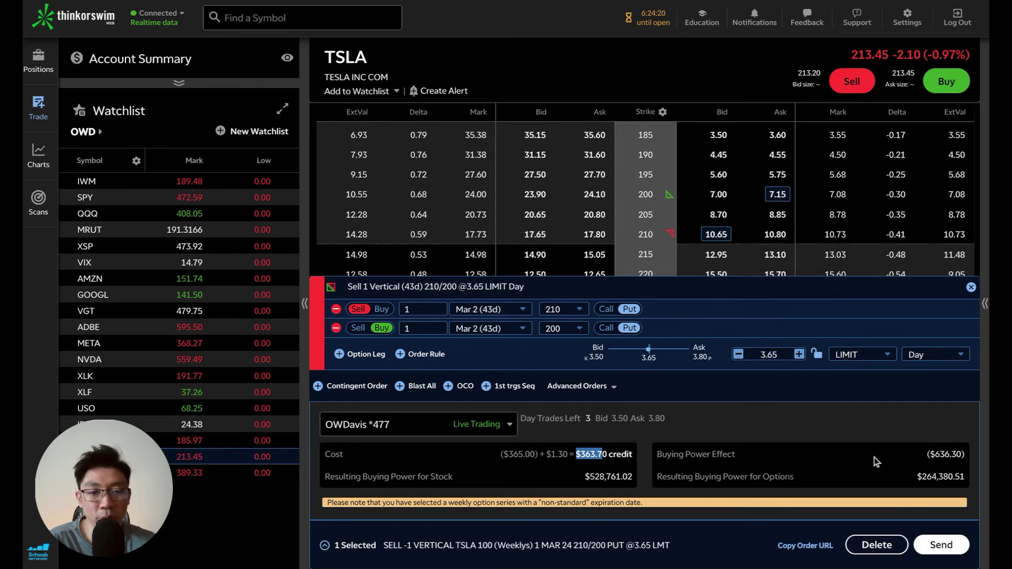
pyautogui.moveTo(927, 455); pyautogui.dragTo(966, 455)
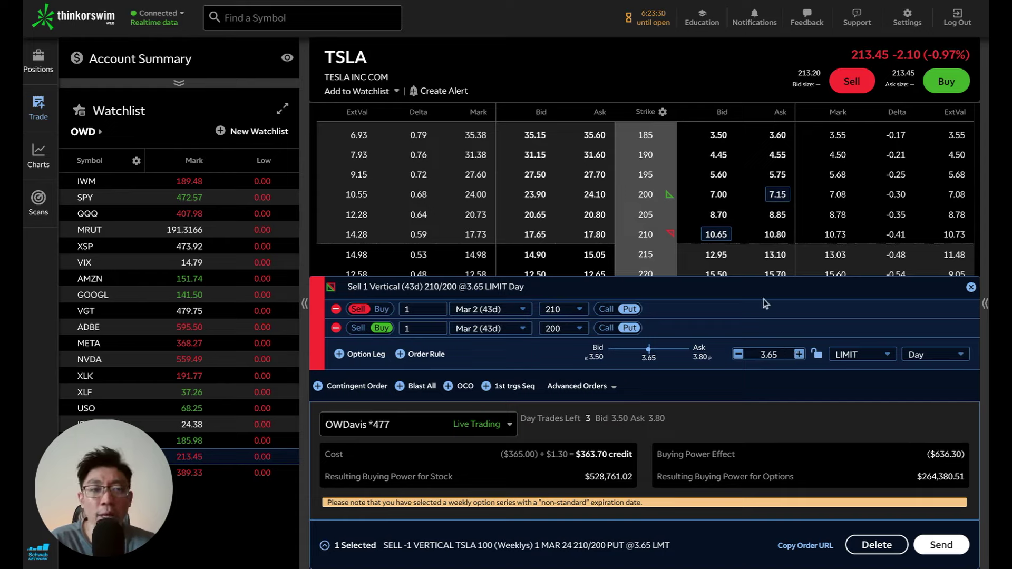
# Examine the delta of the March 2 put at the 210 strike.
pyautogui.moveTo(888, 235); pyautogui.dragTo(902, 240)
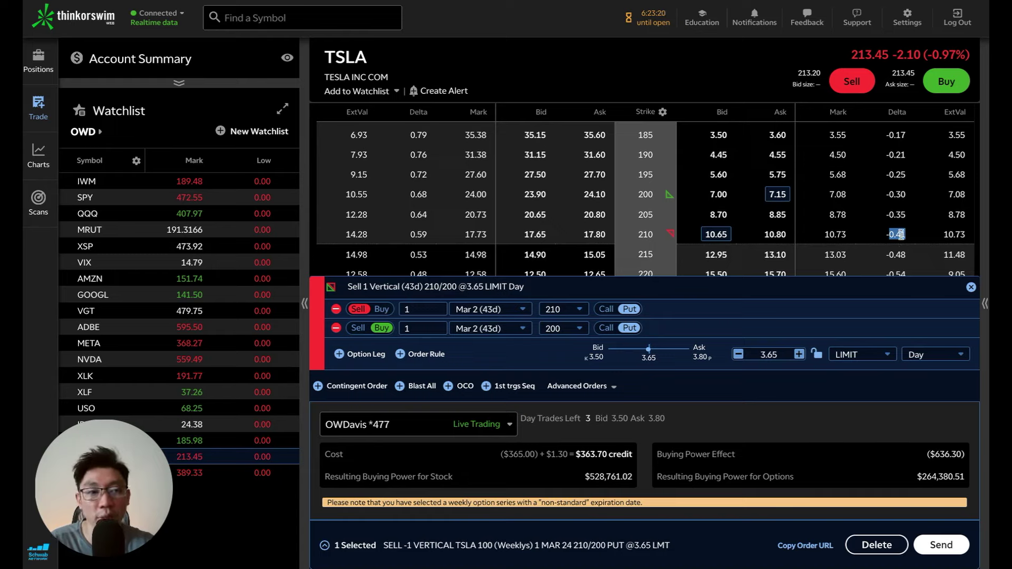
pyautogui.moveTo(898, 234); pyautogui.dragTo(908, 238)
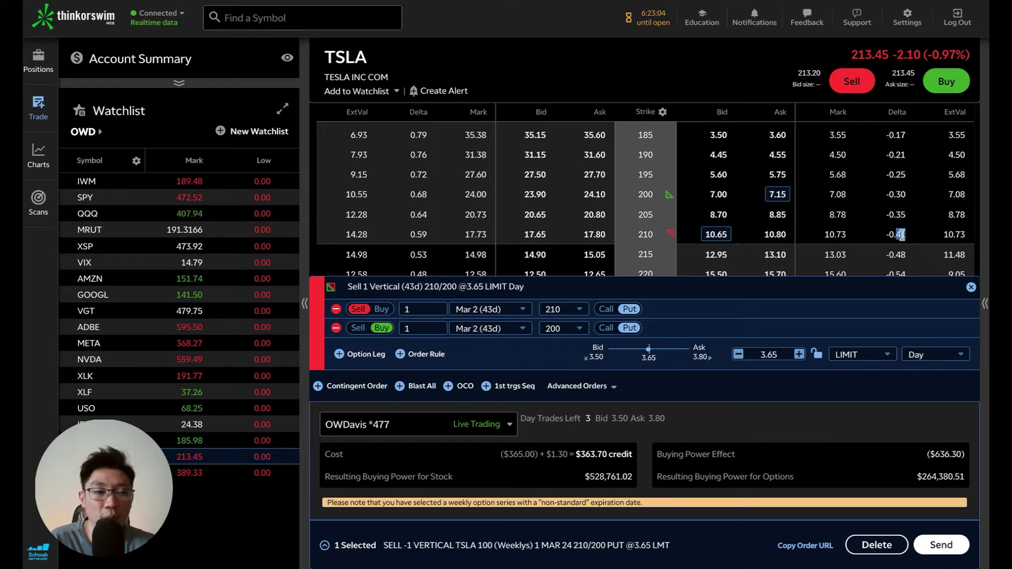
pyautogui.click(899, 233)
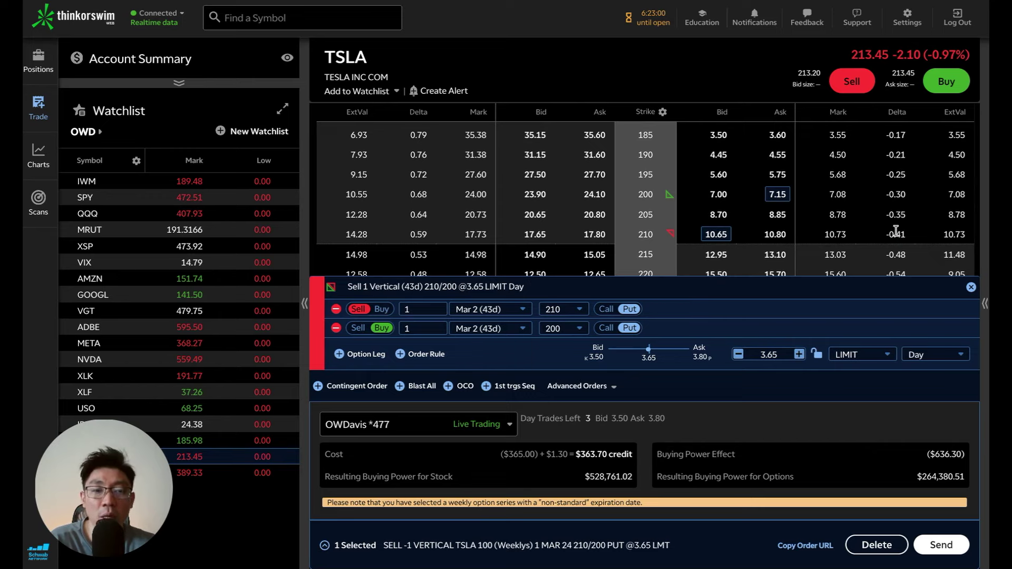
# Replace the 210/200 spread with a one-contract March 2 put vertical selling the 200 strike and buying the 190 strike.
pyautogui.click(777, 195)
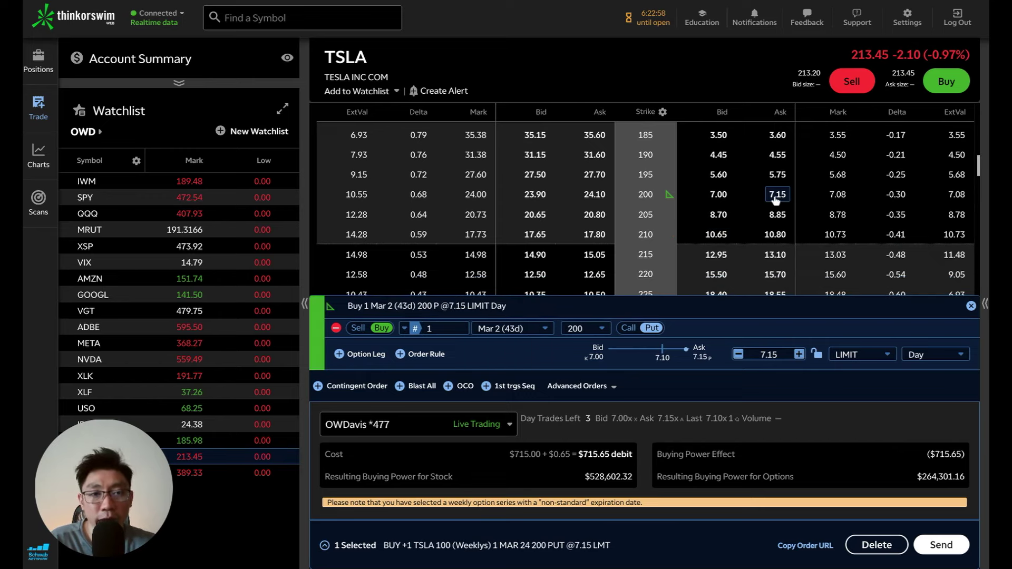
pyautogui.click(776, 196)
pyautogui.scroll(2, 786, 243)
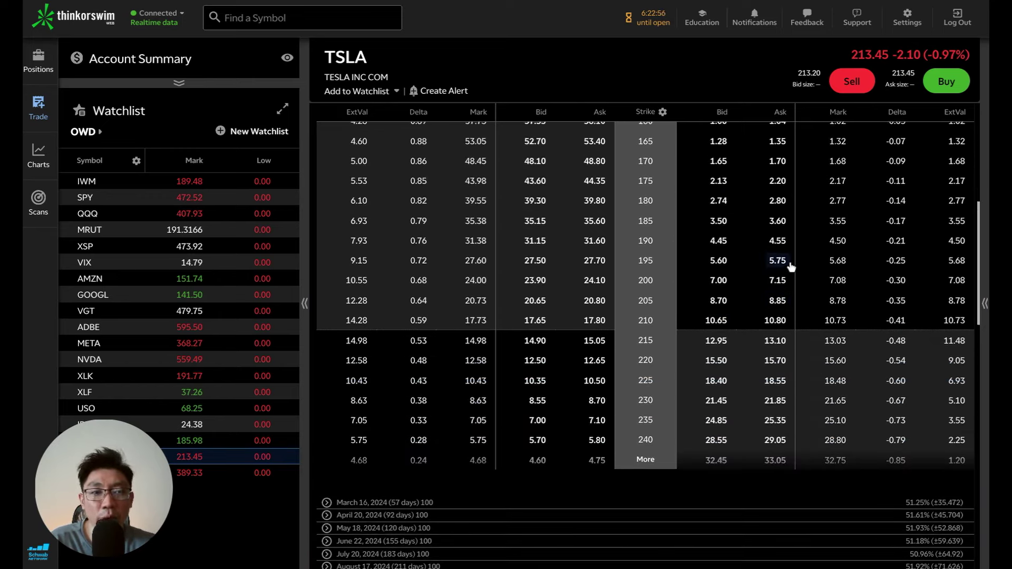
pyautogui.scroll(3, 791, 263)
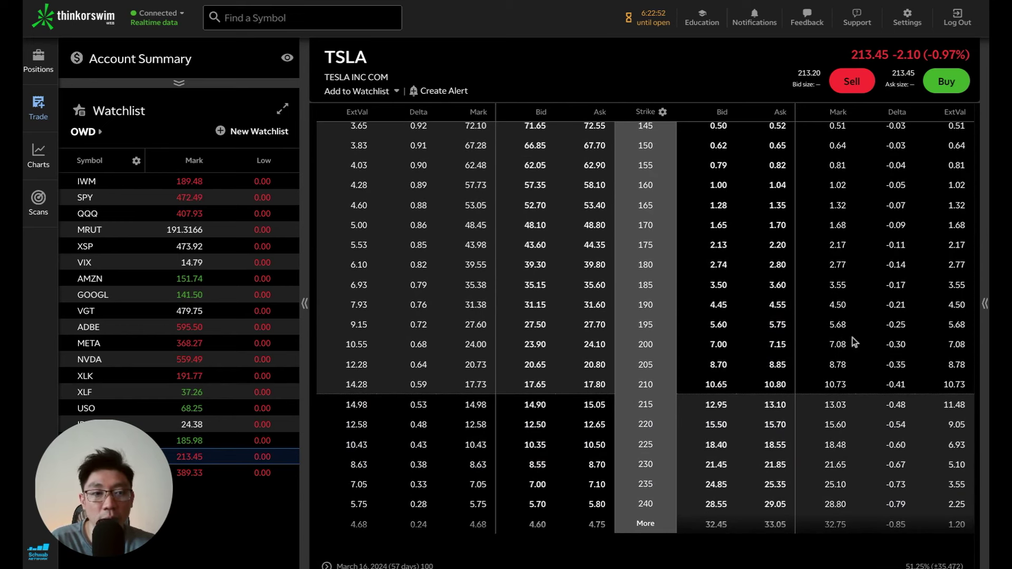
pyautogui.click(717, 345)
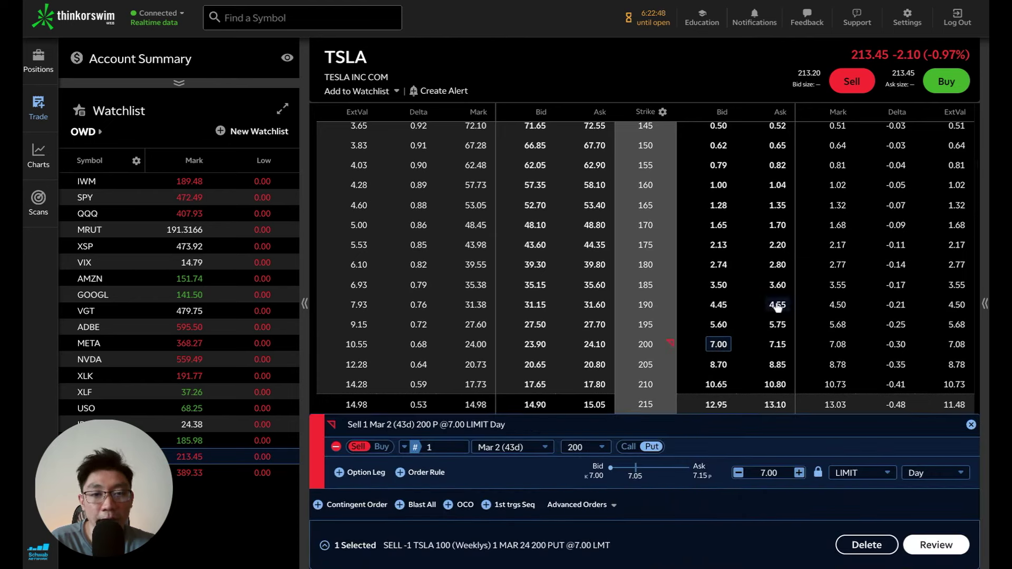
pyautogui.click(777, 306)
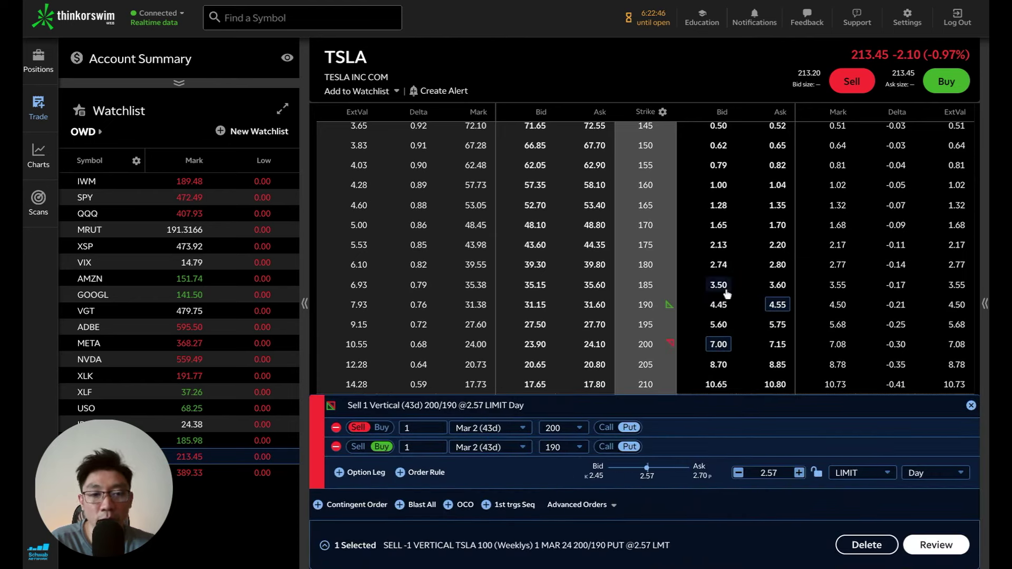
# Check the delta of the March 2 put at the 200 strike and clear the 200/190 put vertical from the order.
pyautogui.scroll(-3, 707, 274)
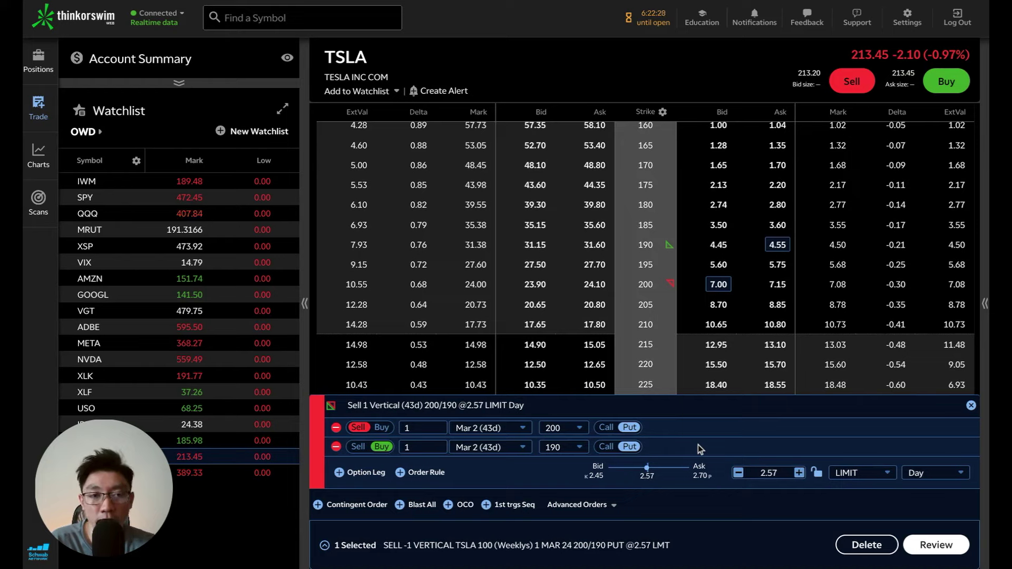
pyautogui.moveTo(892, 283); pyautogui.dragTo(915, 287)
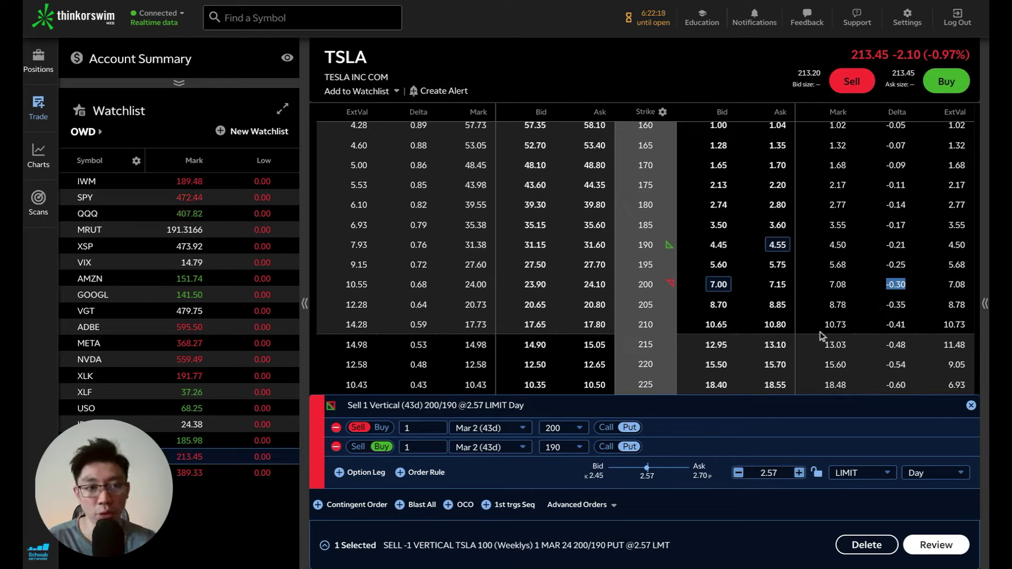
pyautogui.click(723, 285)
pyautogui.click(774, 248)
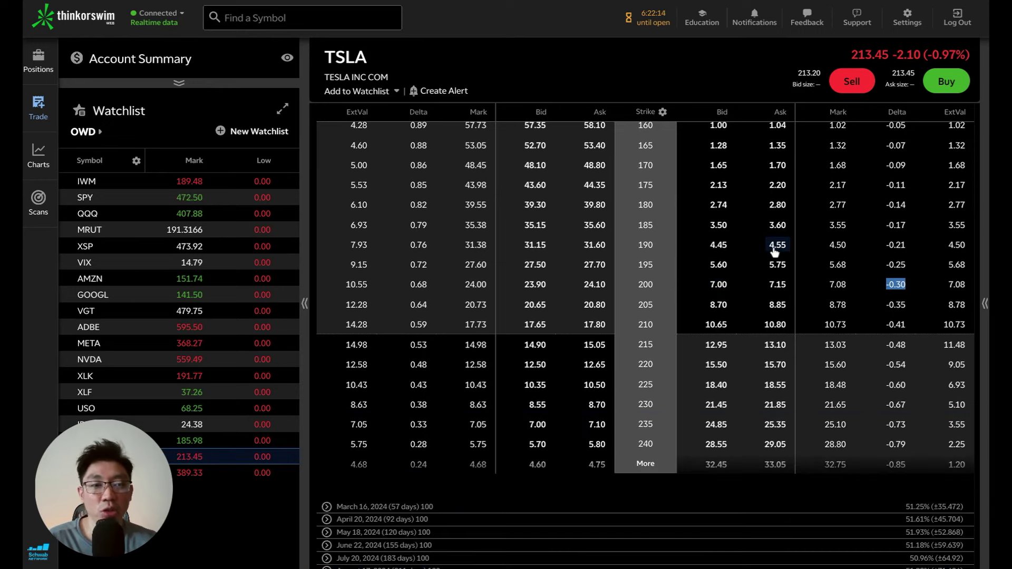
# Compare the deltas of the lower-strike puts and build a one-contract March 2 put vertical selling the 175 strike and buying the 165 strike.
pyautogui.scroll(1, 764, 263)
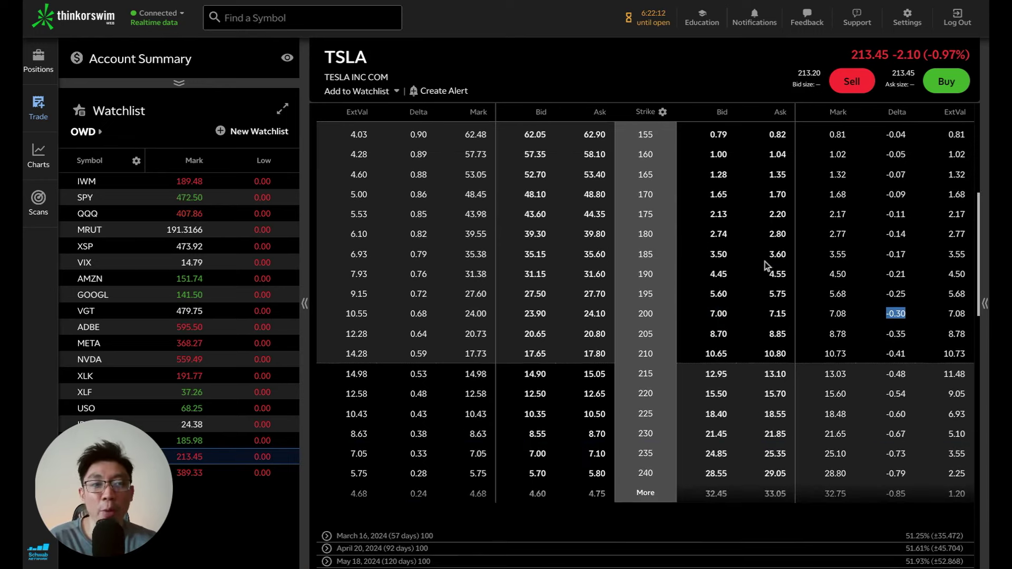
pyautogui.scroll(2, 765, 261)
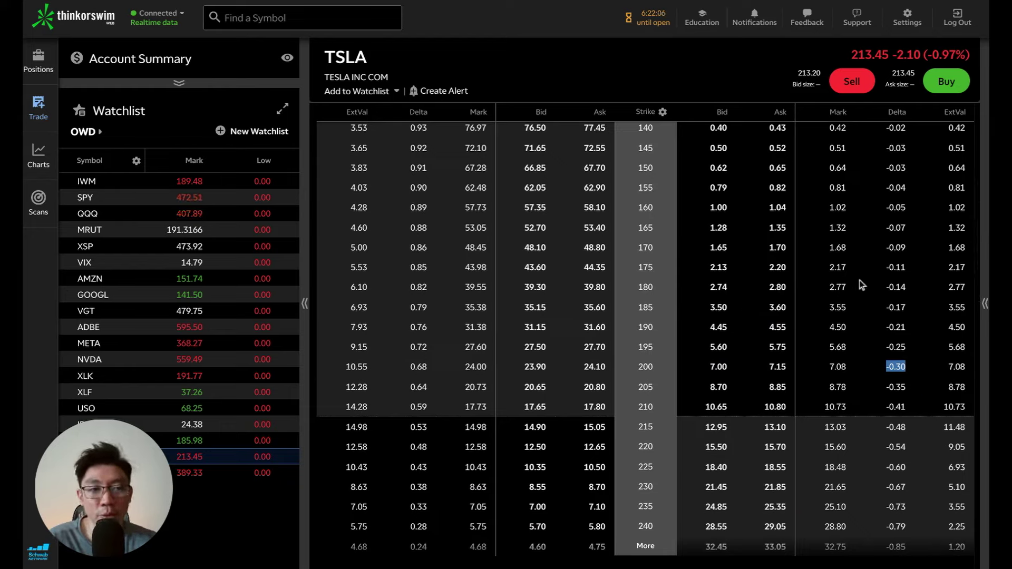
pyautogui.moveTo(908, 270); pyautogui.dragTo(898, 257)
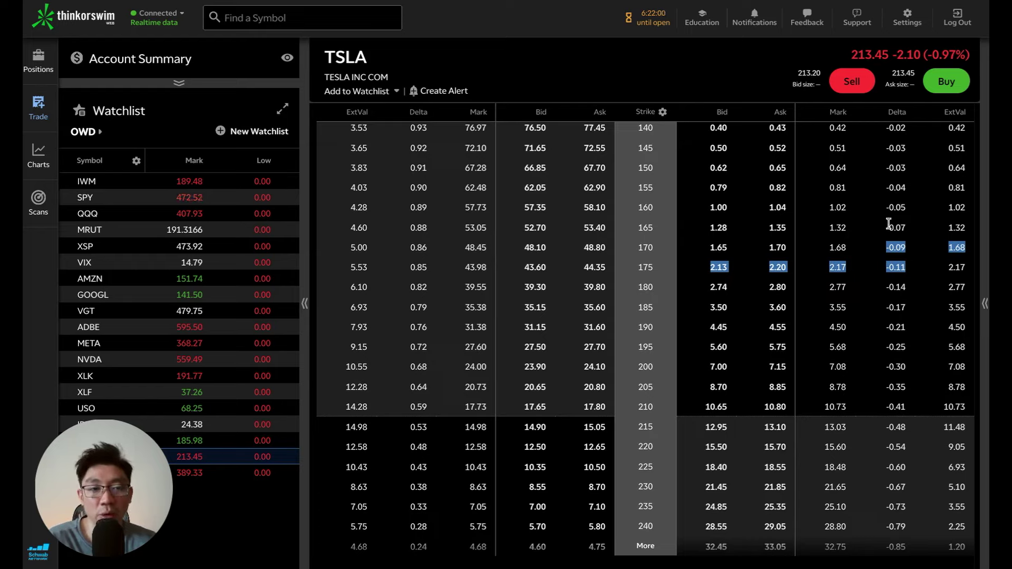
pyautogui.click(900, 267)
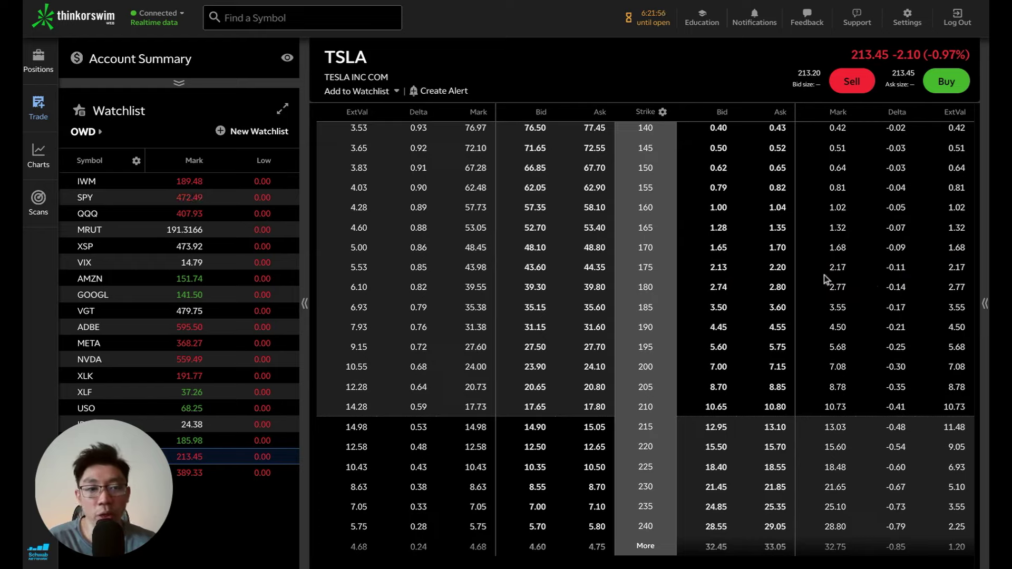
pyautogui.click(720, 267)
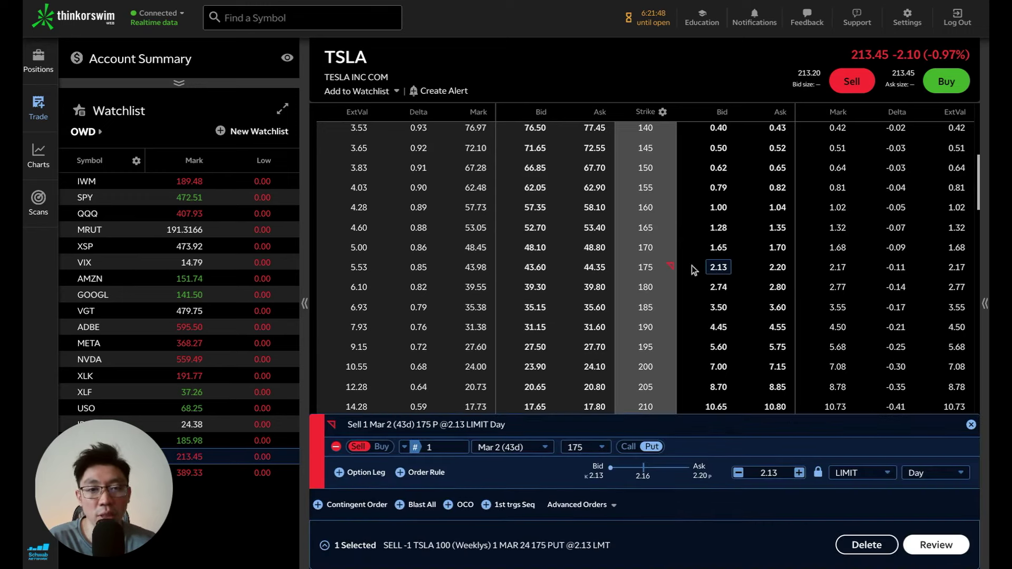
pyautogui.click(778, 227)
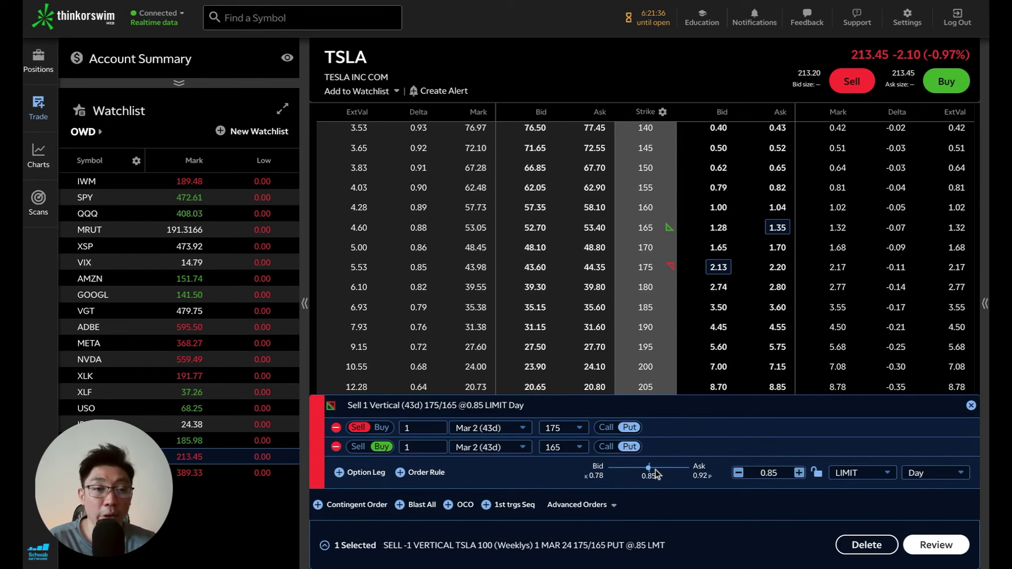
# Review the 175/165 put vertical order and compare its credit with its buying power effect.
pyautogui.click(935, 546)
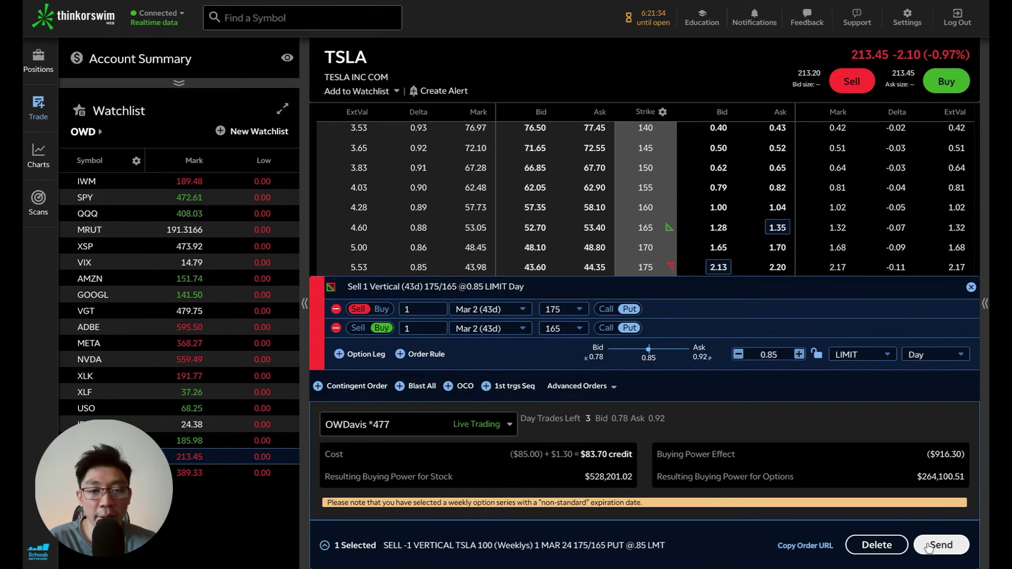
pyautogui.moveTo(931, 454); pyautogui.dragTo(965, 455)
pyautogui.scroll(-2, 644, 199)
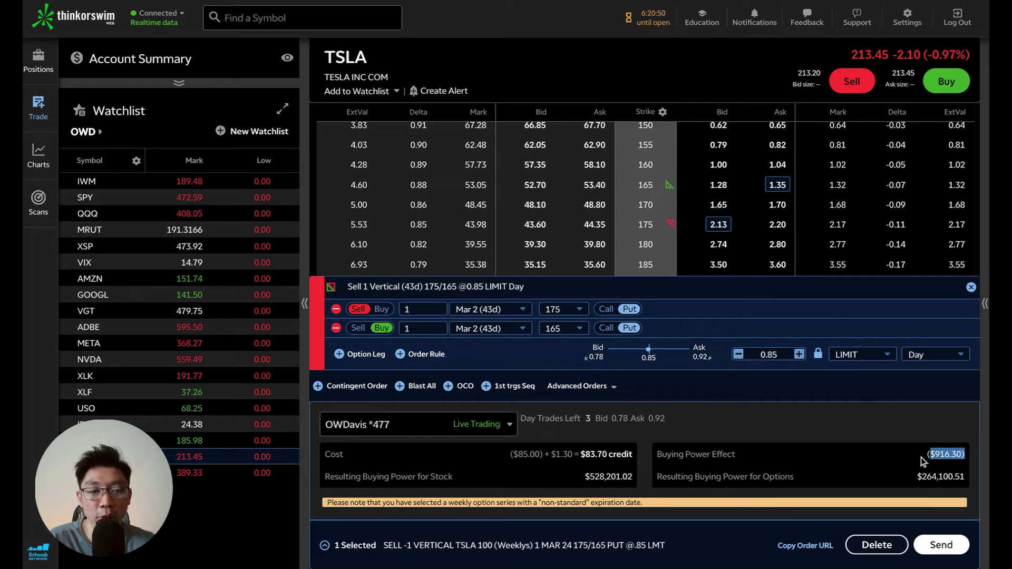
pyautogui.moveTo(935, 455); pyautogui.dragTo(930, 454)
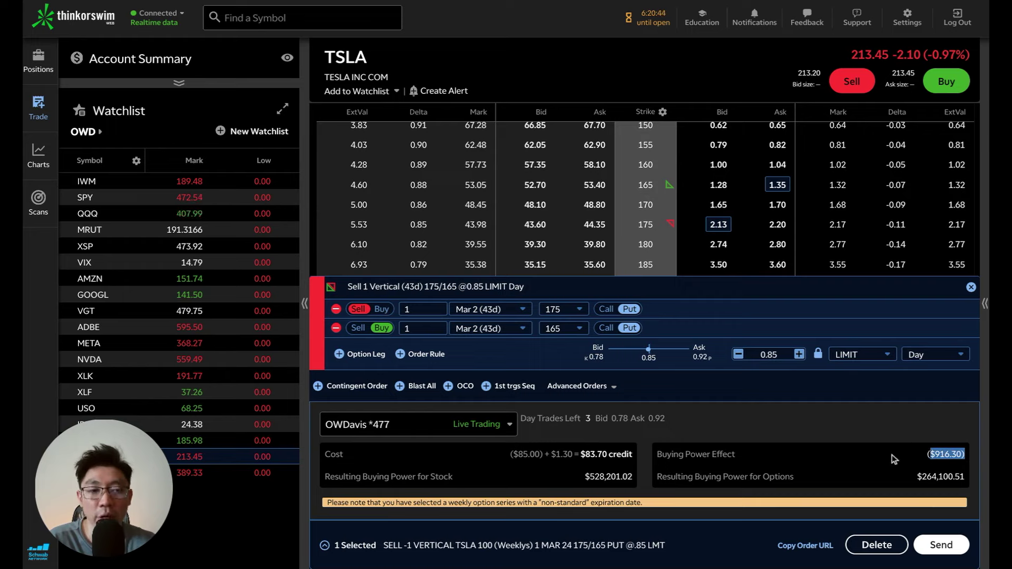
pyautogui.click(930, 452)
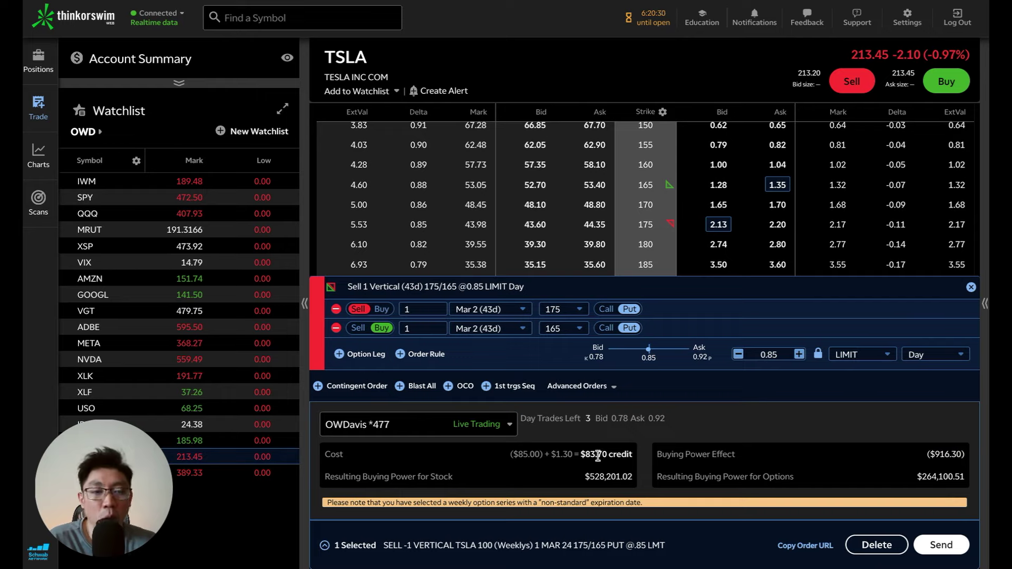
pyautogui.moveTo(598, 452); pyautogui.dragTo(585, 454)
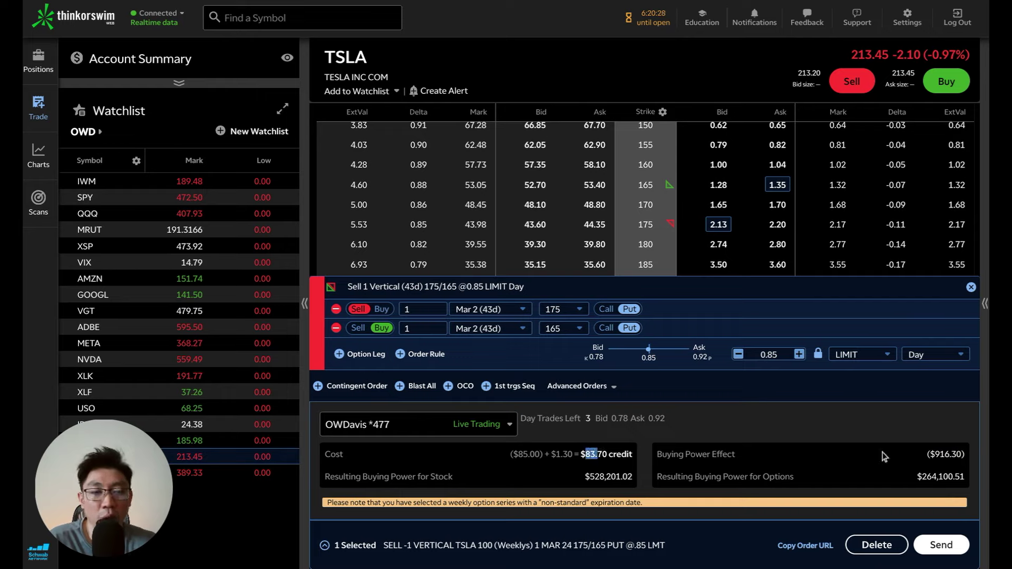
pyautogui.moveTo(928, 454); pyautogui.dragTo(954, 455)
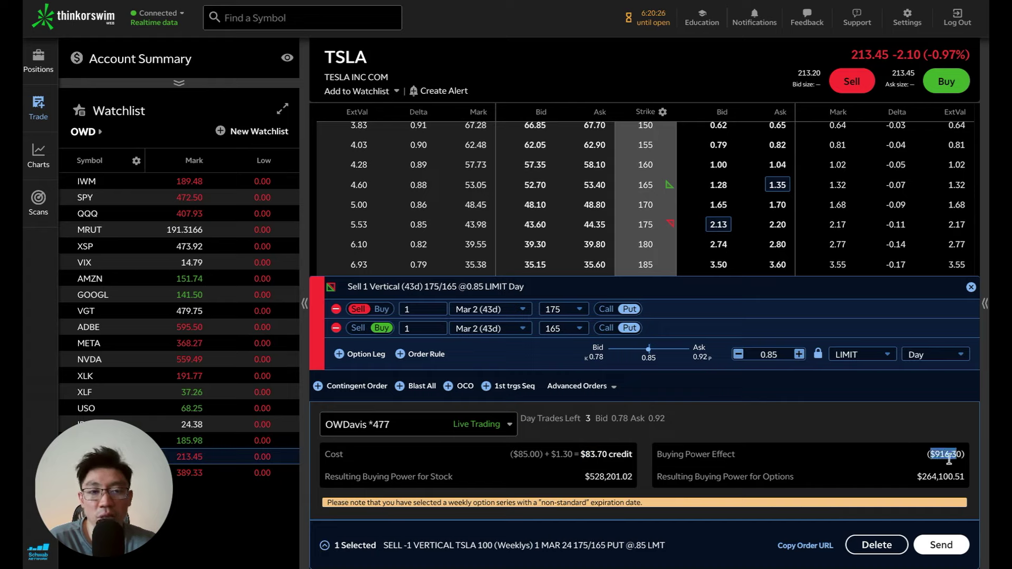
pyautogui.click(911, 459)
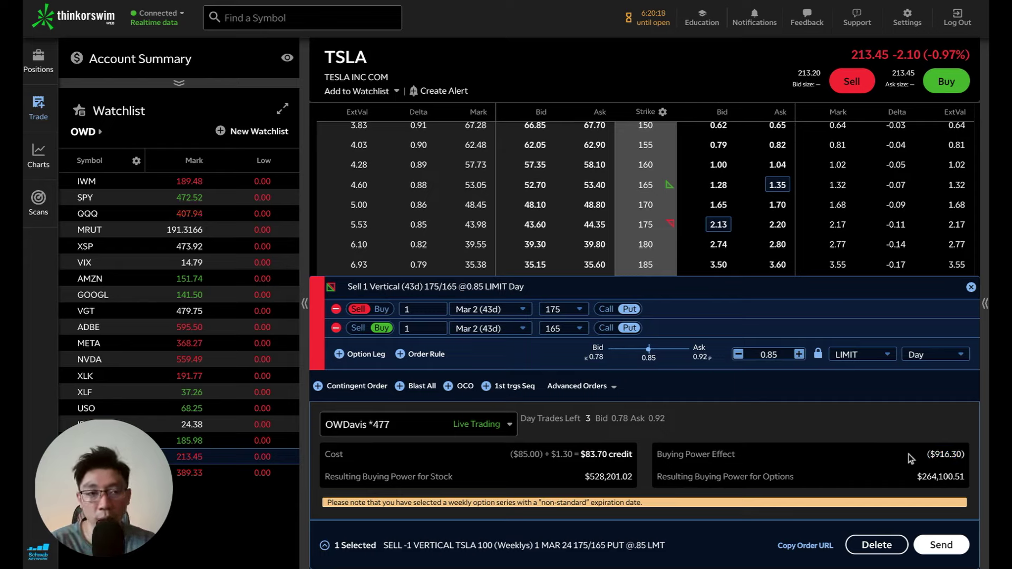
# Replace the 175/165 spread with a one-contract March 2 put vertical selling the 210 strike and buying the 200 strike, and review the order.
pyautogui.scroll(-2, 777, 158)
pyautogui.click(778, 140)
pyautogui.click(778, 140)
pyautogui.scroll(-1, 784, 168)
pyautogui.click(717, 268)
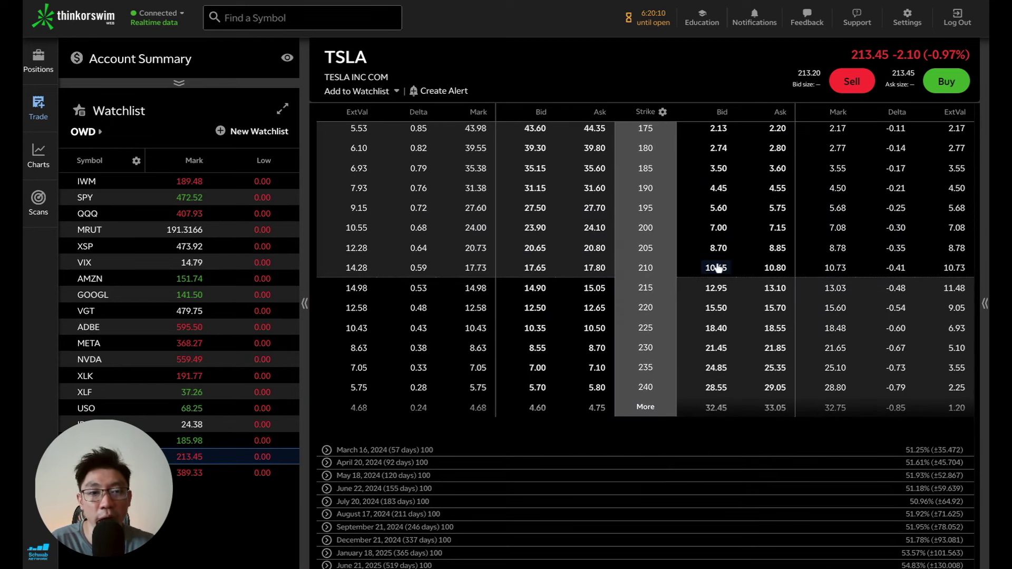
pyautogui.click(778, 227)
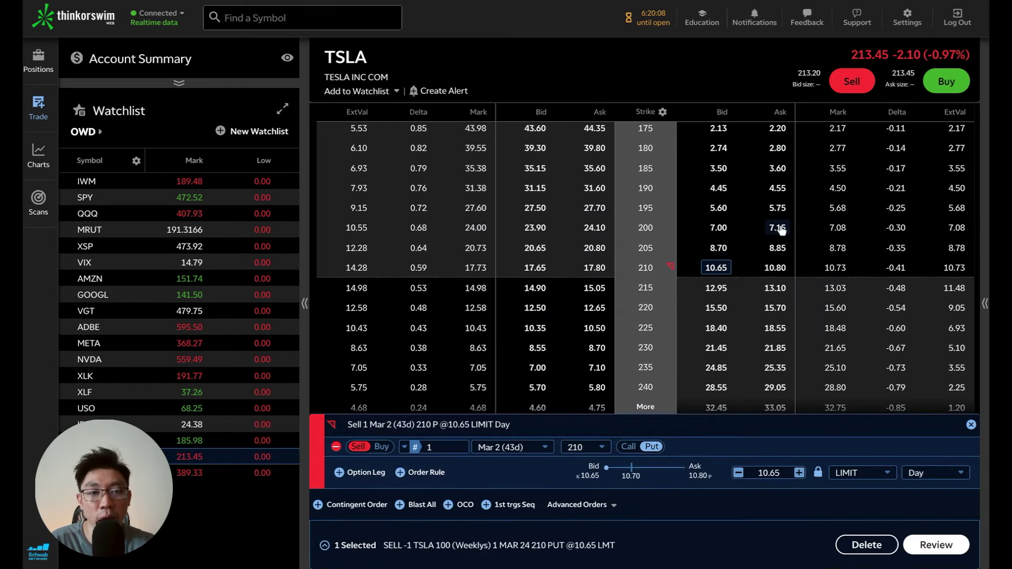
pyautogui.click(933, 546)
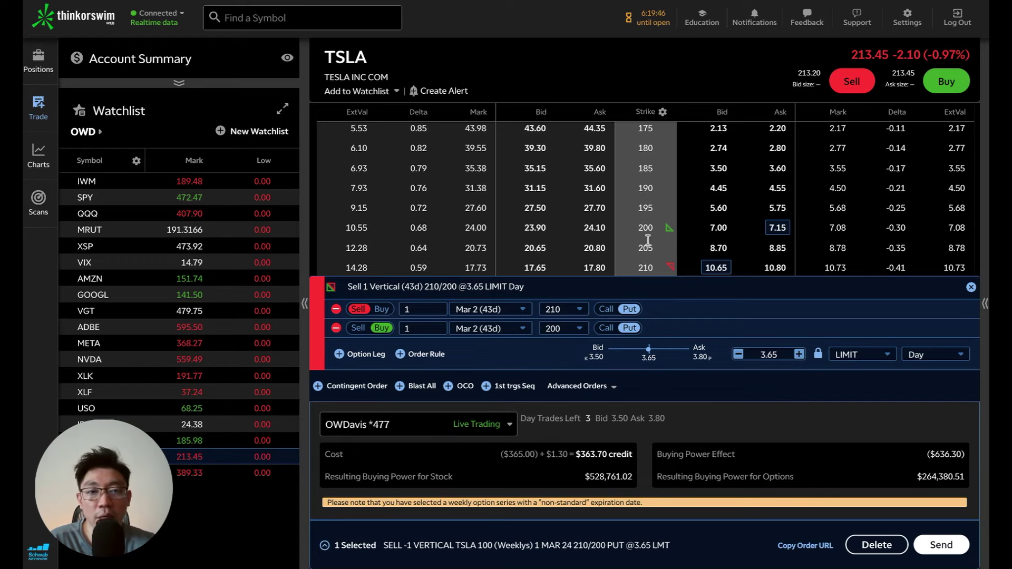
# Clear the 210/200 spread and build a one-contract March 2 put vertical selling the 200 strike and buying the 190 strike.
pyautogui.scroll(-1, 653, 235)
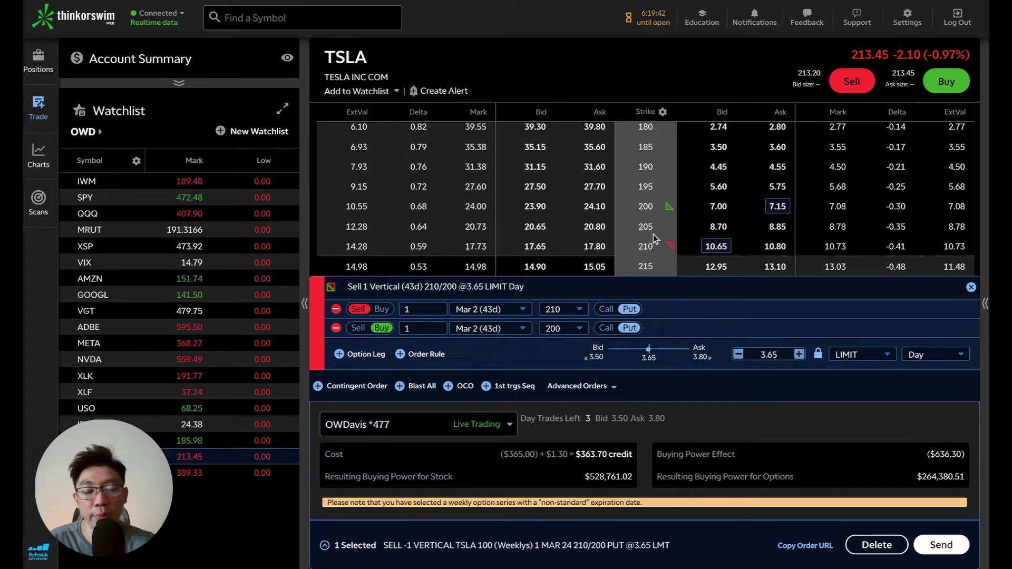
pyautogui.click(716, 248)
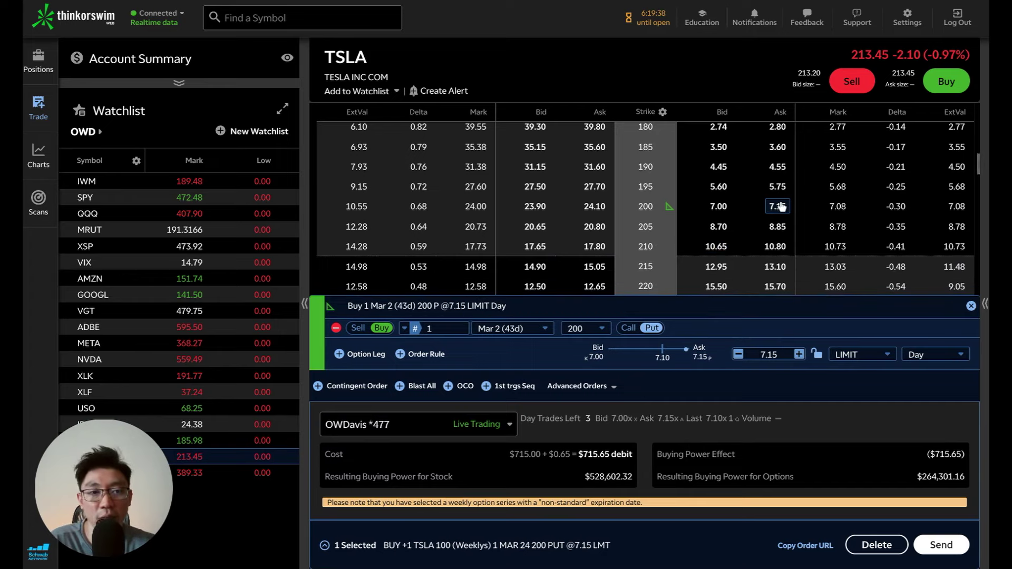
pyautogui.click(776, 208)
pyautogui.scroll(2, 753, 243)
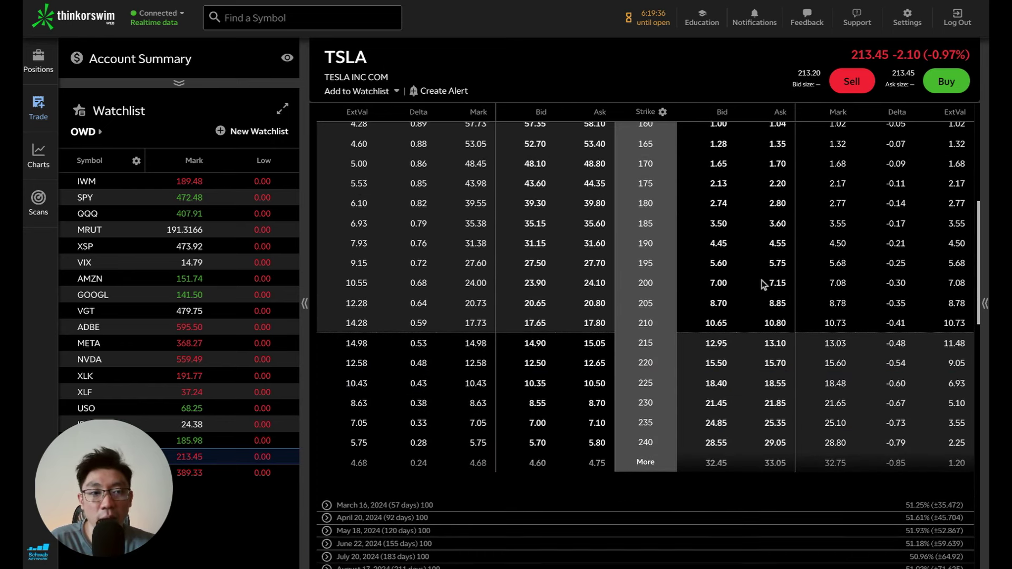
pyautogui.click(720, 284)
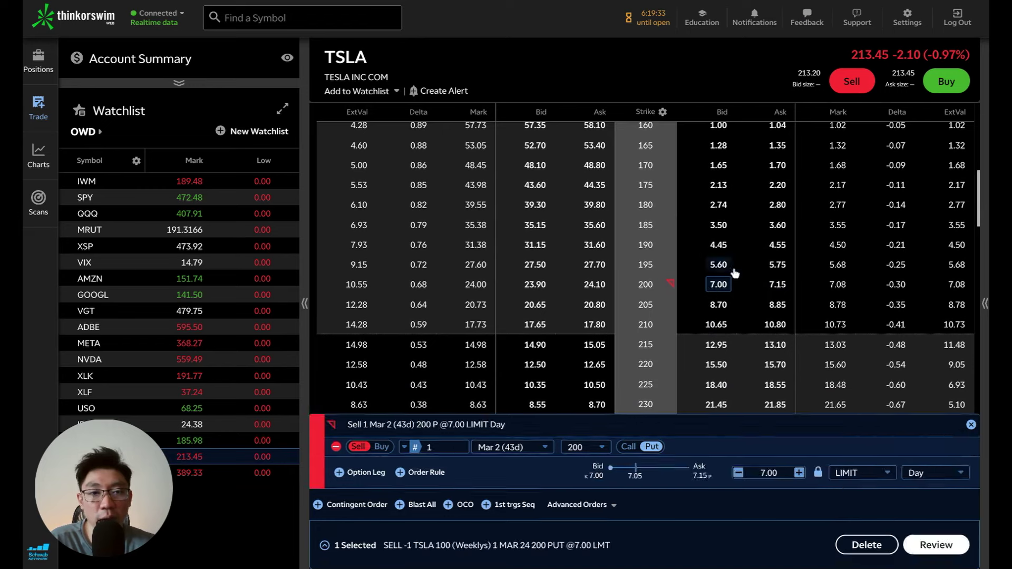
pyautogui.click(777, 245)
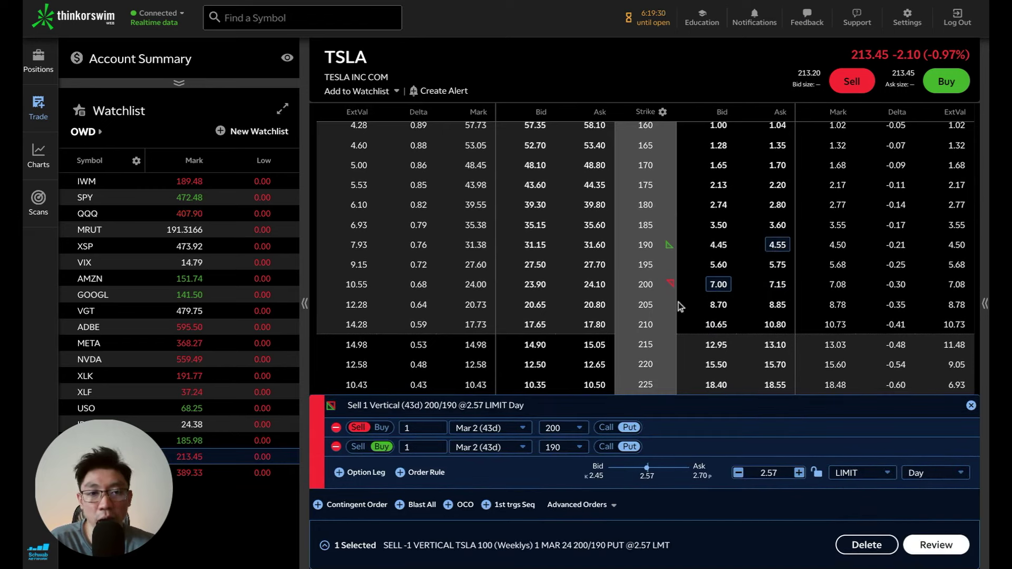
# Examine where the 200 and 190 strikes sit relative to the support lines on the TSLA chart.
pyautogui.click(46, 164)
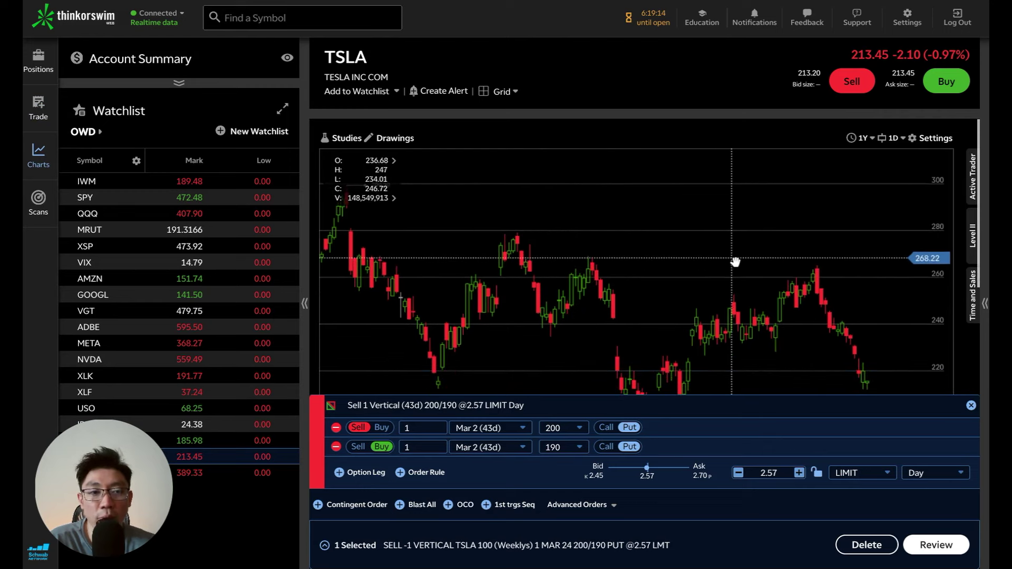
pyautogui.scroll(-5, 869, 338)
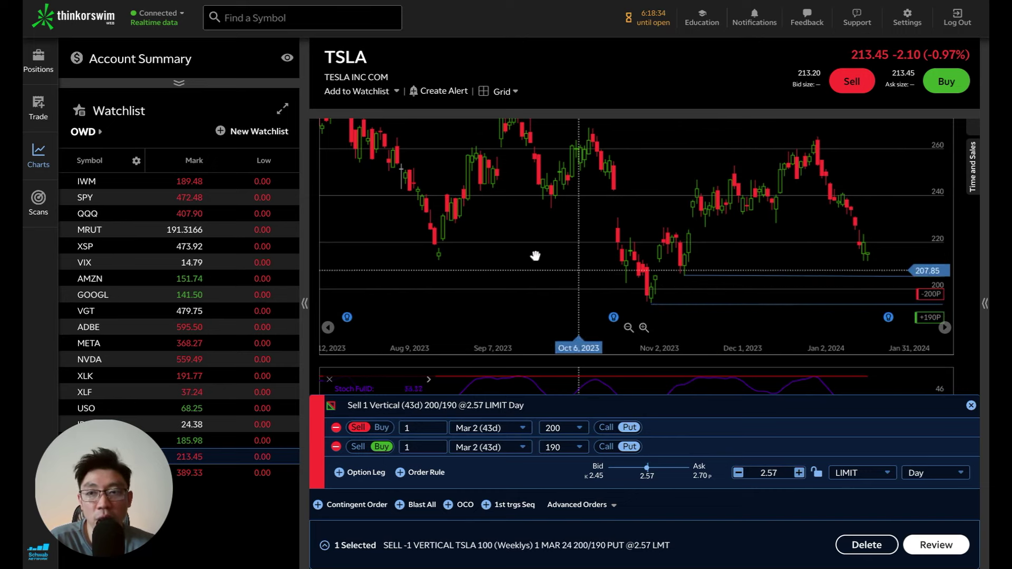
# Return to the TSLA option chain and expand the March 2, 2024 weekly expiration down to the lower put strikes.
pyautogui.click(38, 108)
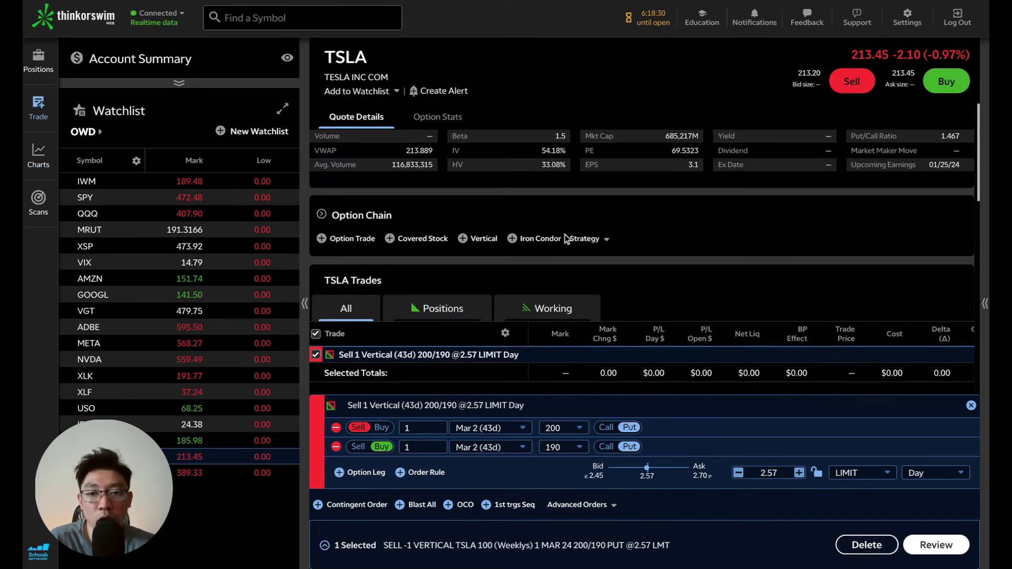
pyautogui.scroll(-2, 633, 238)
pyautogui.scroll(3, 648, 235)
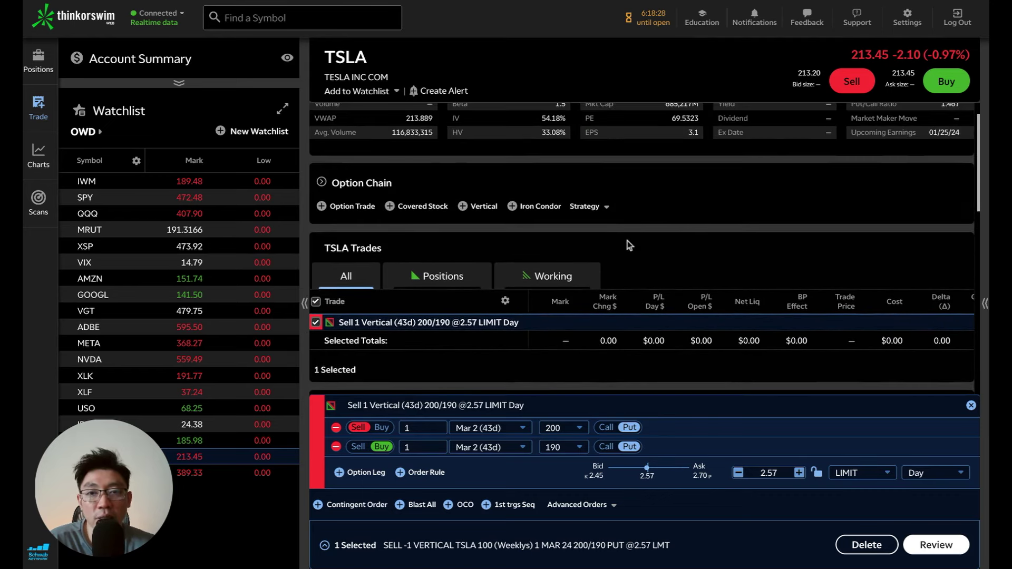
pyautogui.click(365, 216)
pyautogui.scroll(-3, 606, 251)
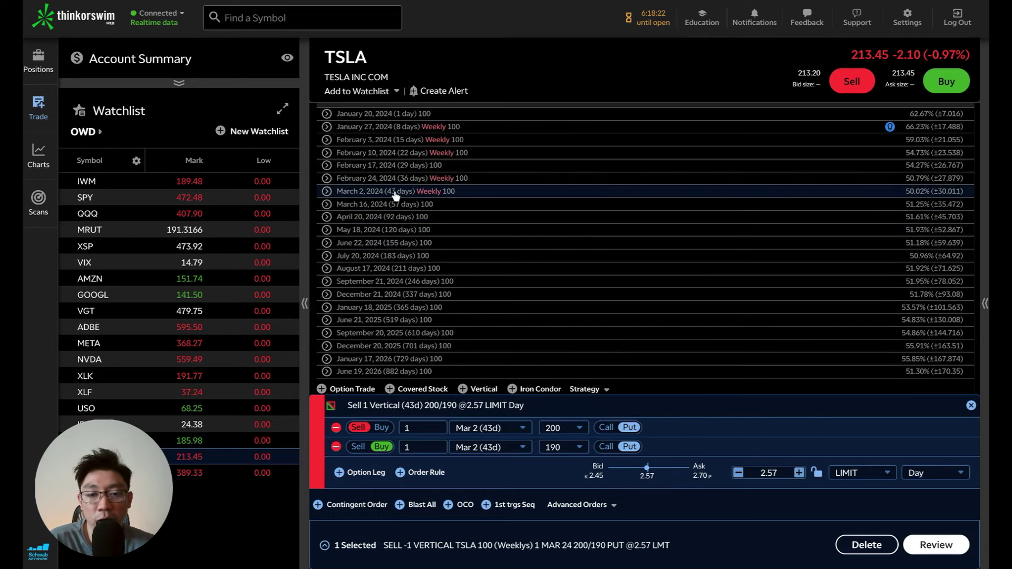
pyautogui.click(395, 192)
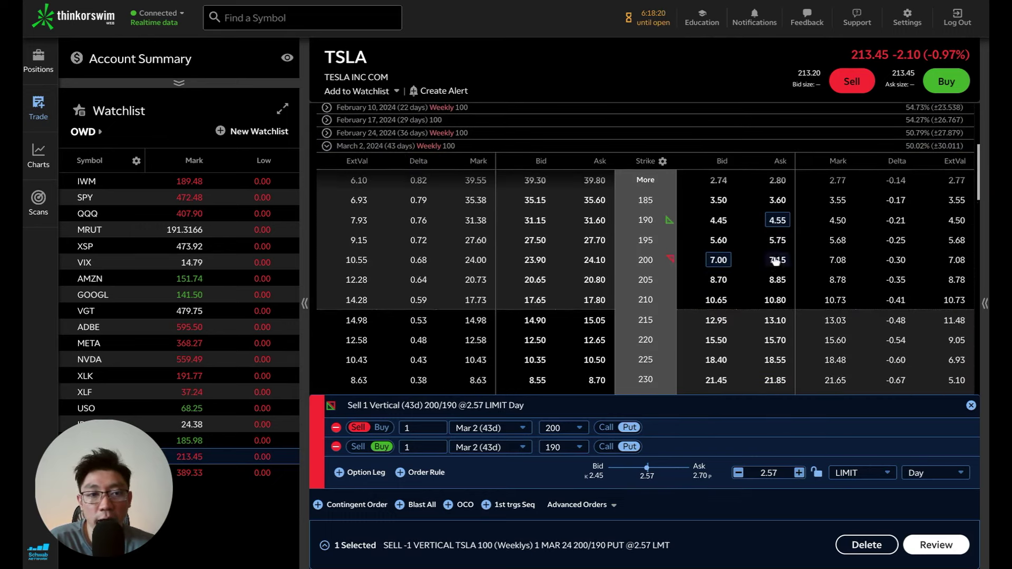
pyautogui.scroll(-3, 691, 230)
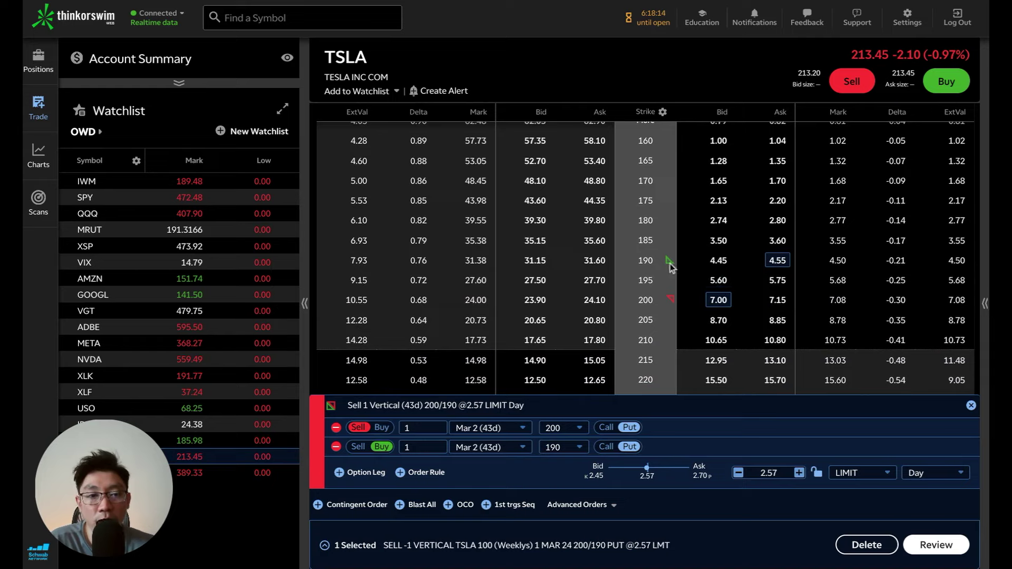
# Replace the 200/190 spread with a one-contract March 2 put vertical selling the 190 strike and buying the 180 strike, and check its mid price.
pyautogui.doubleClick(642, 260)
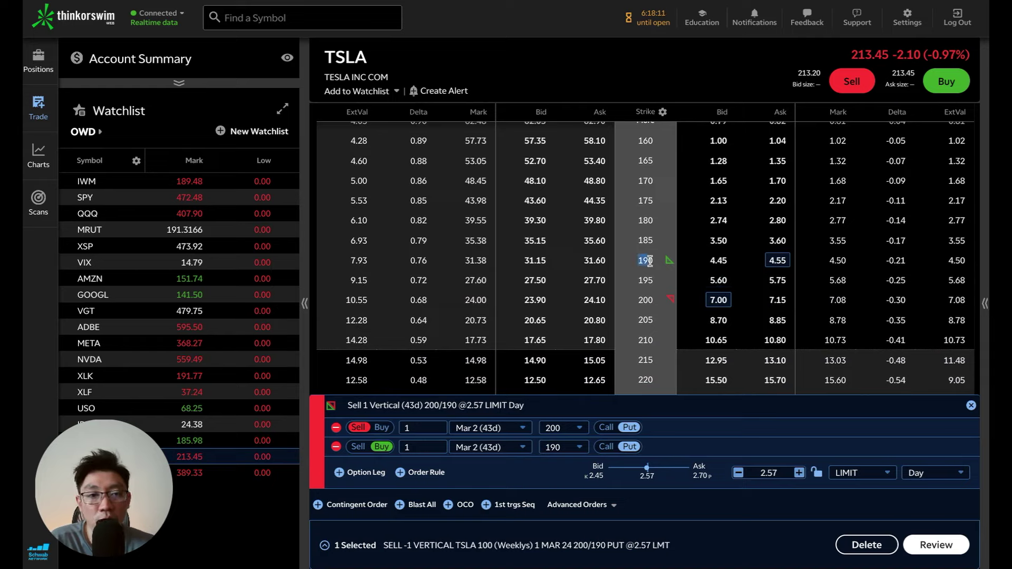
pyautogui.click(777, 261)
pyautogui.click(777, 261)
pyautogui.click(719, 261)
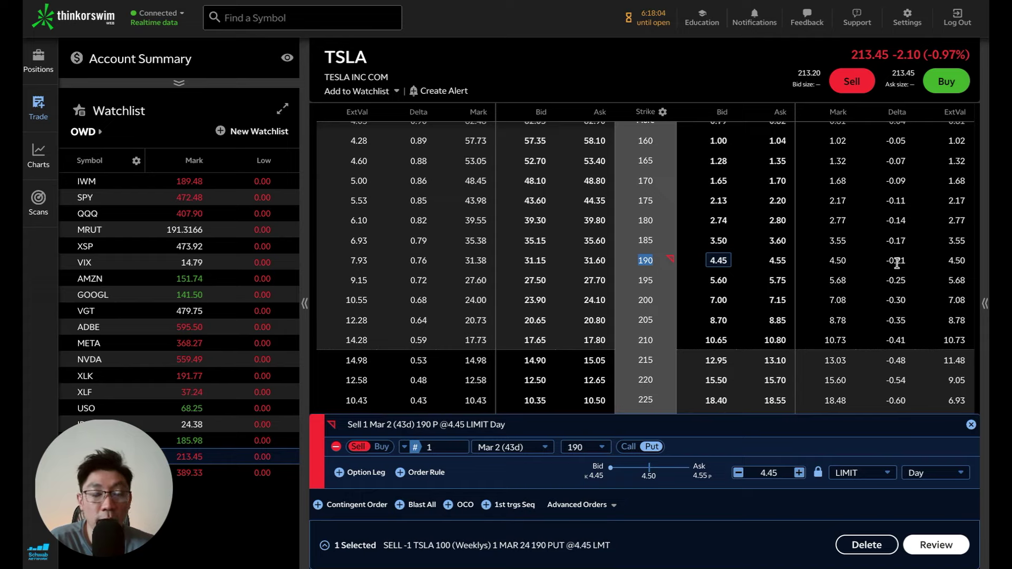
pyautogui.click(778, 221)
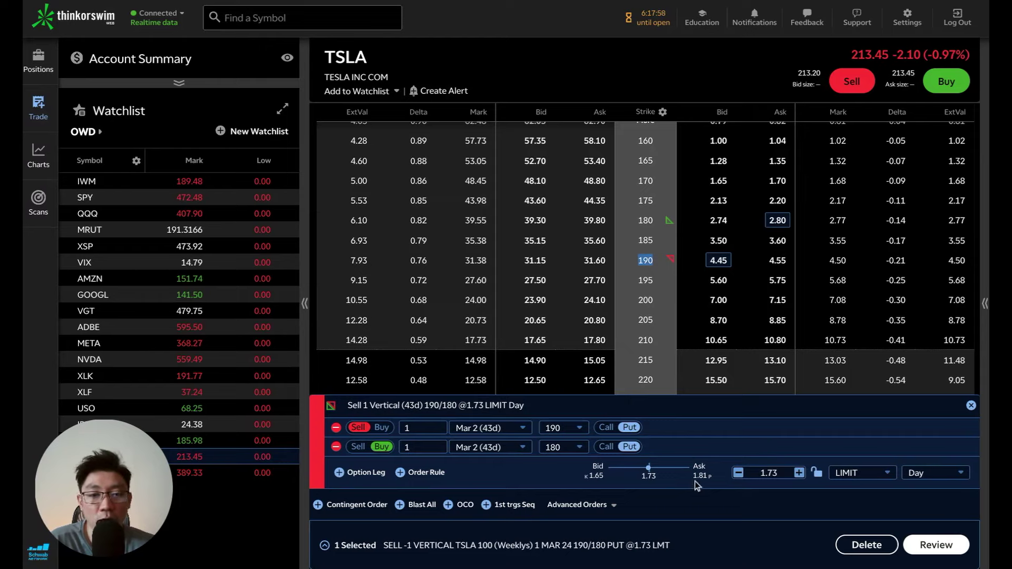
pyautogui.doubleClick(649, 476)
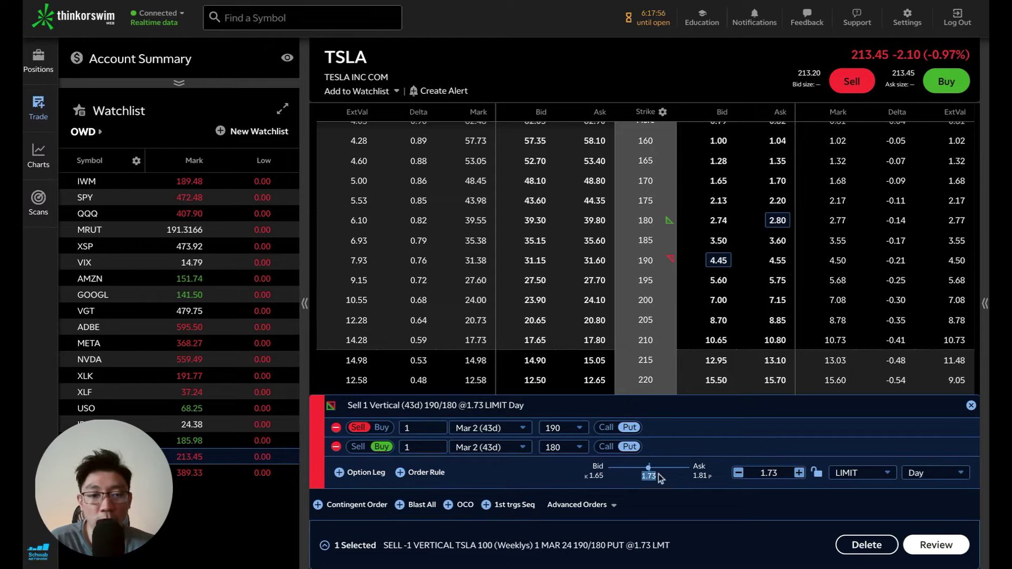
# Review the 190/180 put vertical's credit and buying power effect, and compare its strikes with the support lines on the TSLA chart.
pyautogui.click(929, 545)
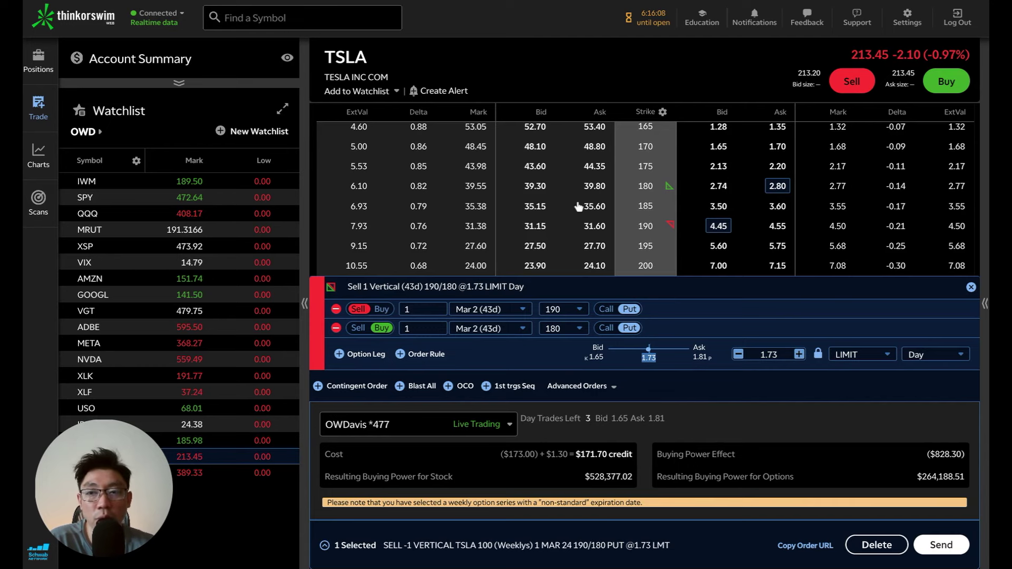
pyautogui.click(48, 158)
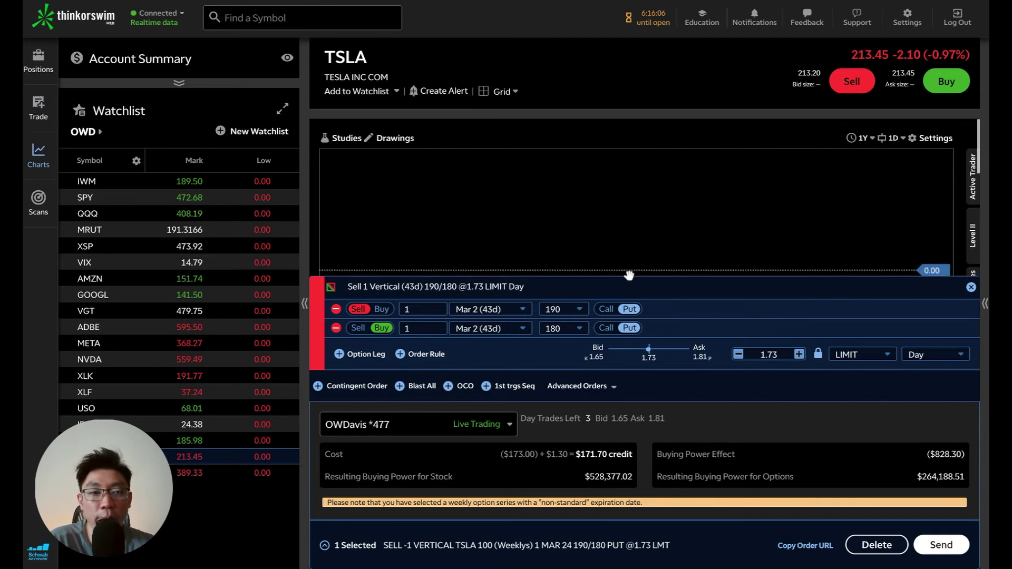
pyautogui.scroll(-3, 764, 216)
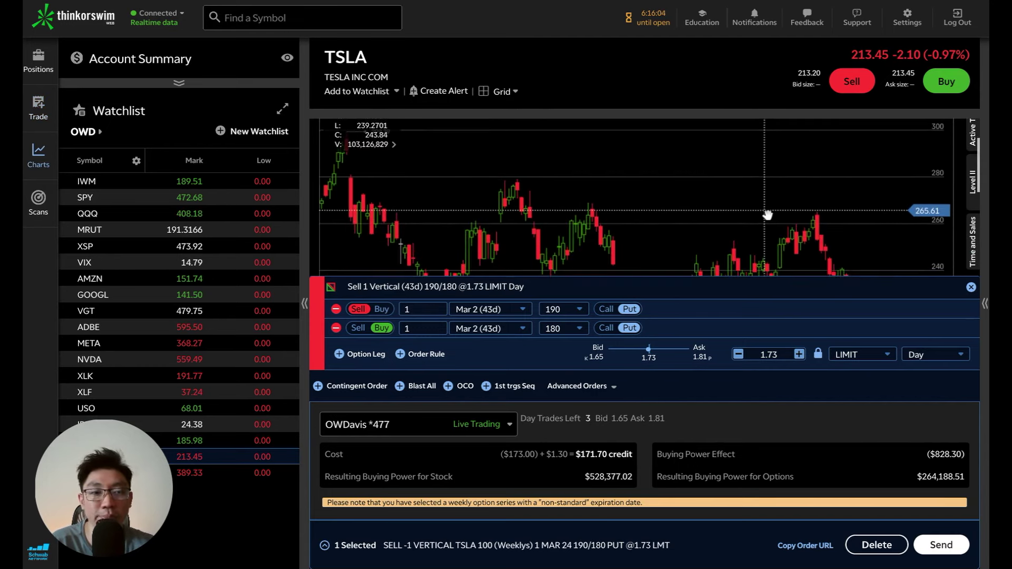
pyautogui.click(325, 547)
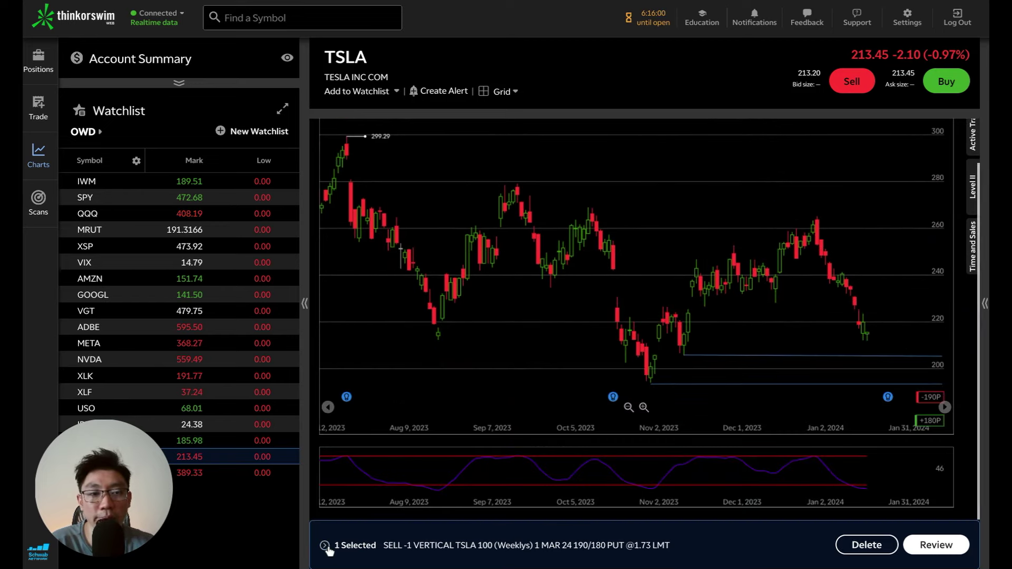
pyautogui.click(325, 547)
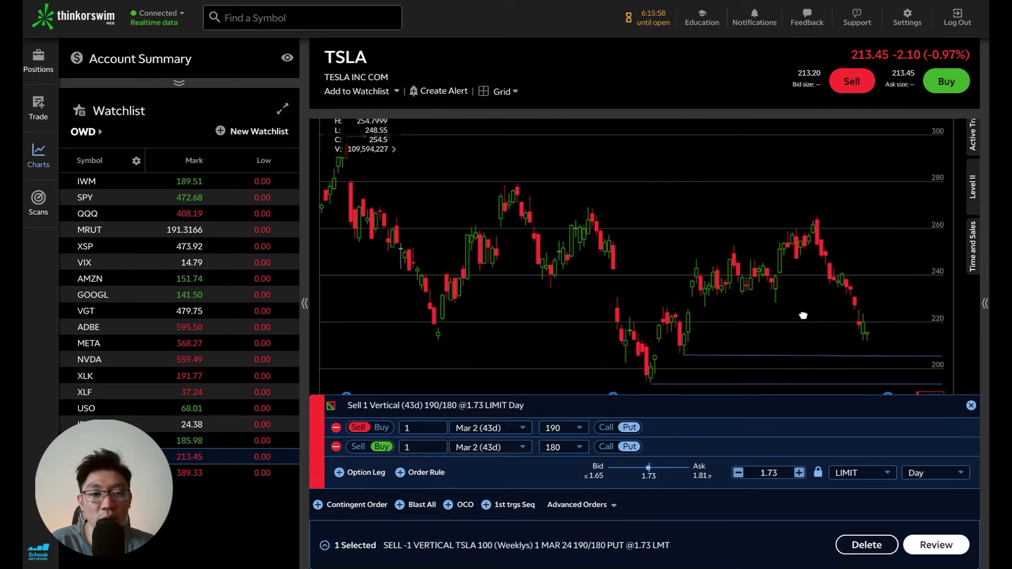
pyautogui.scroll(3, 799, 268)
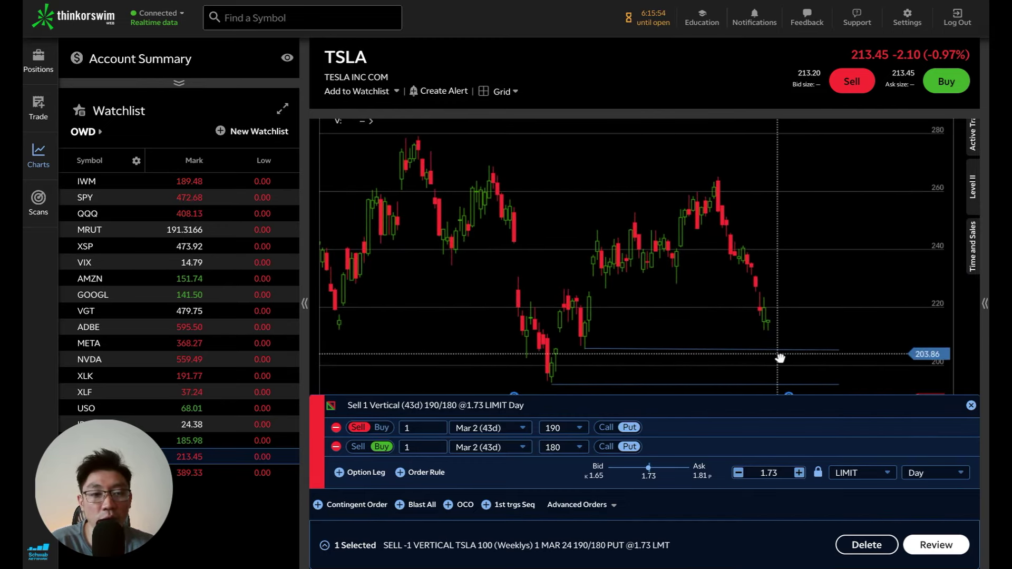
pyautogui.moveTo(793, 350); pyautogui.dragTo(818, 343)
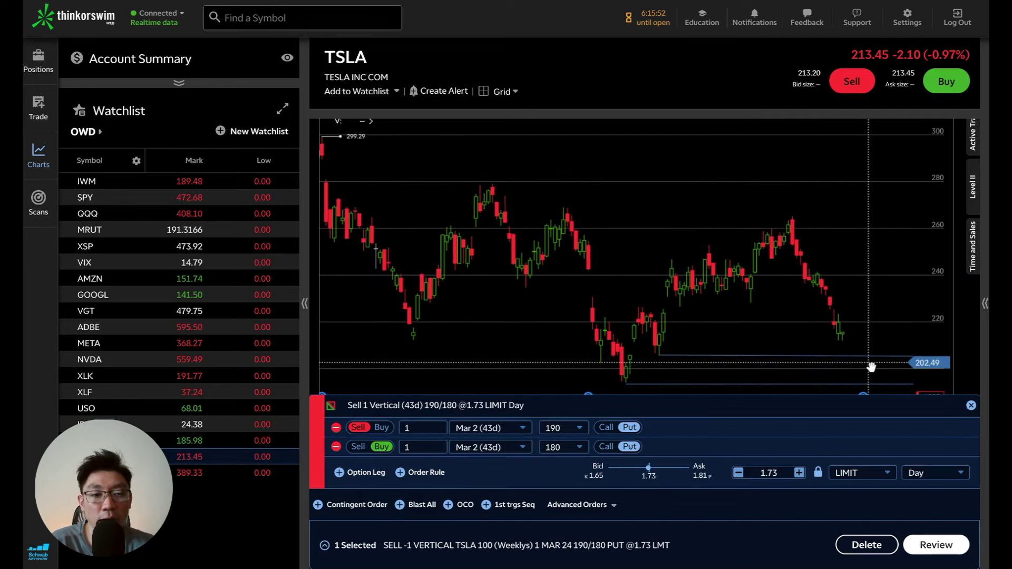
pyautogui.moveTo(934, 317); pyautogui.dragTo(934, 256)
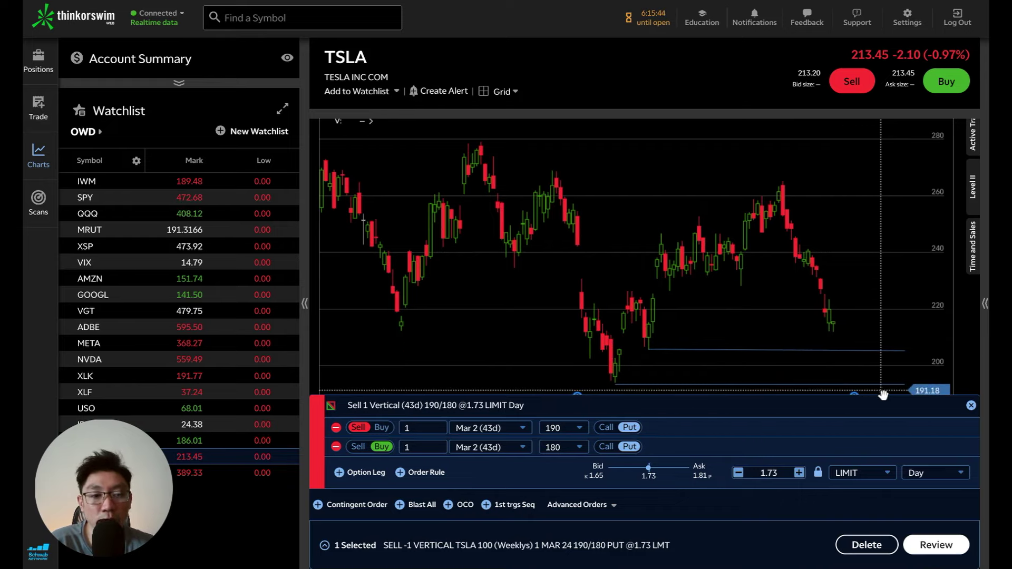
pyautogui.moveTo(880, 397); pyautogui.dragTo(955, 382)
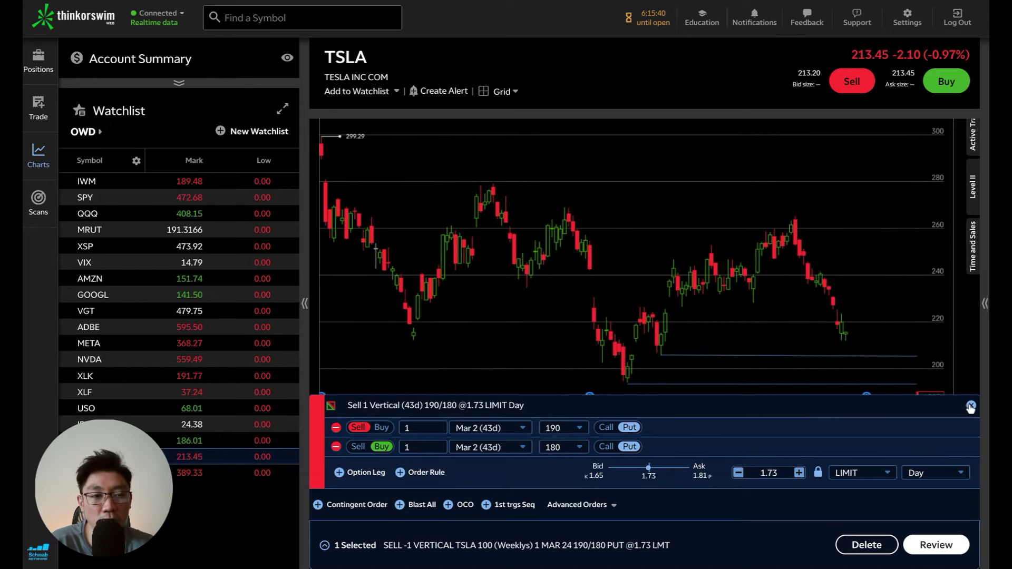
pyautogui.click(325, 545)
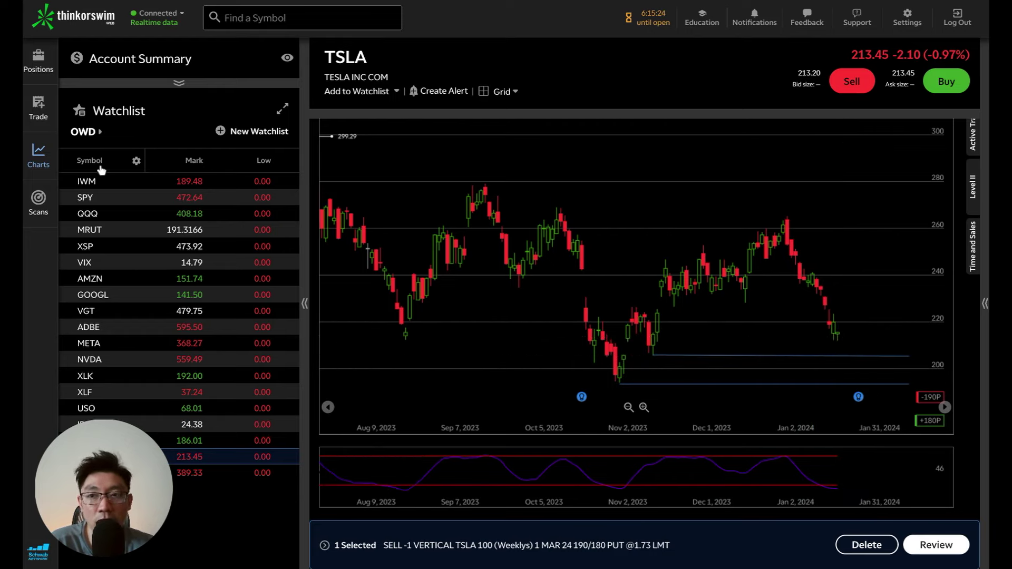
# Reopen the TSLA option chain at the March 2, 2024 weekly expiration, load the lower strikes and check the 190 put's delta.
pyautogui.click(42, 117)
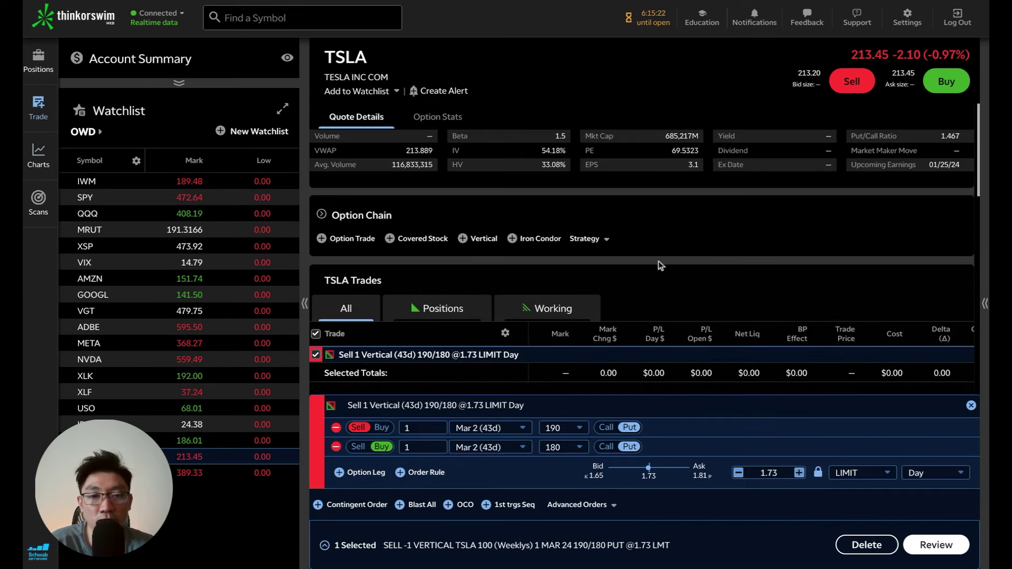
pyautogui.scroll(-2, 526, 245)
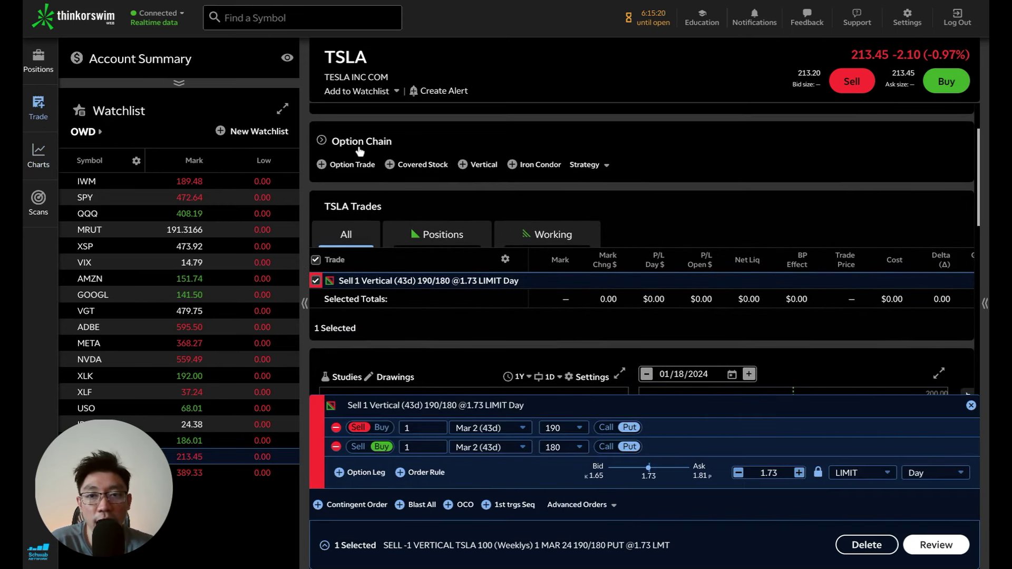
pyautogui.click(362, 141)
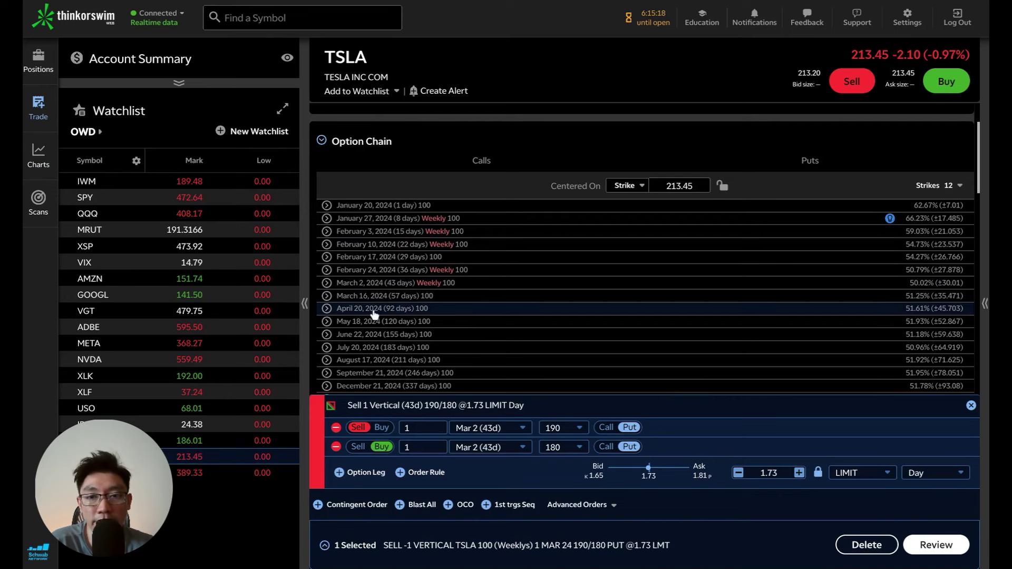
pyautogui.scroll(-3, 375, 312)
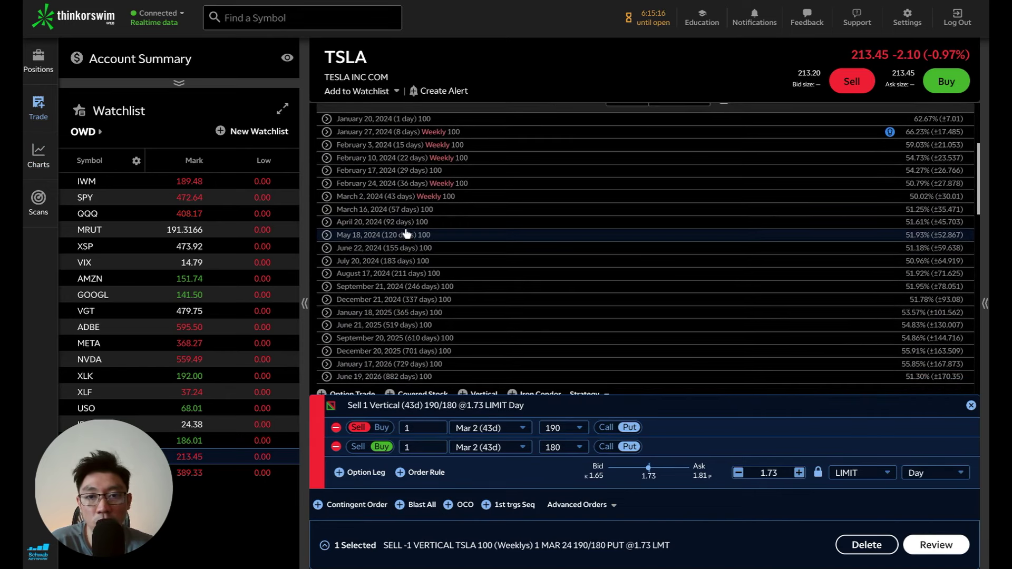
pyautogui.click(390, 196)
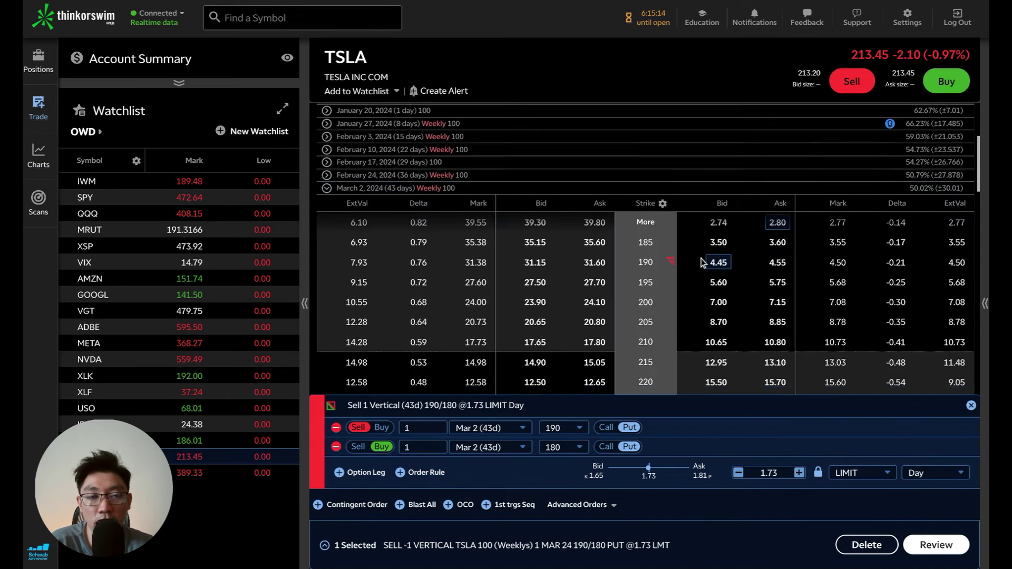
pyautogui.click(653, 218)
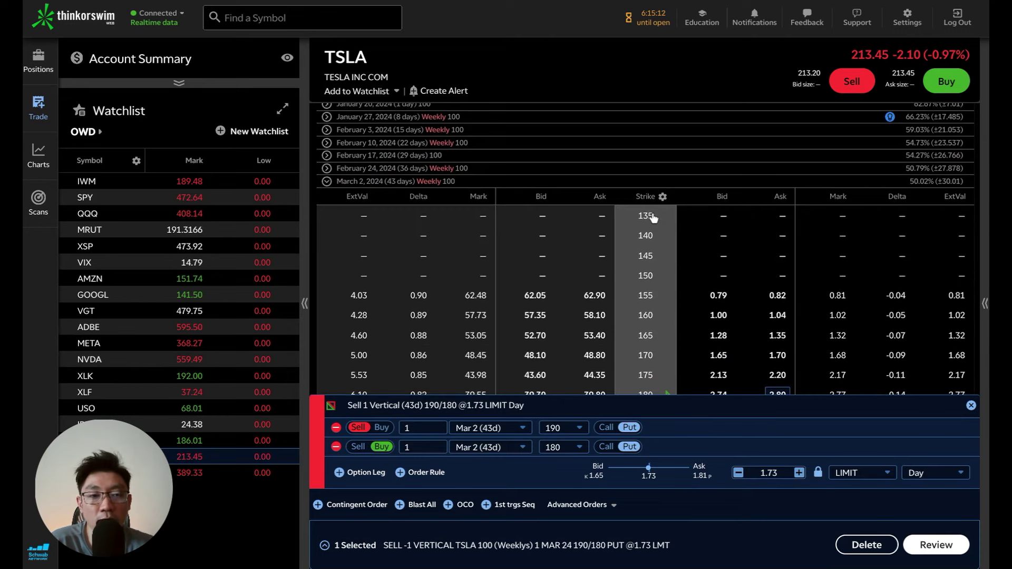
pyautogui.scroll(-5, 716, 253)
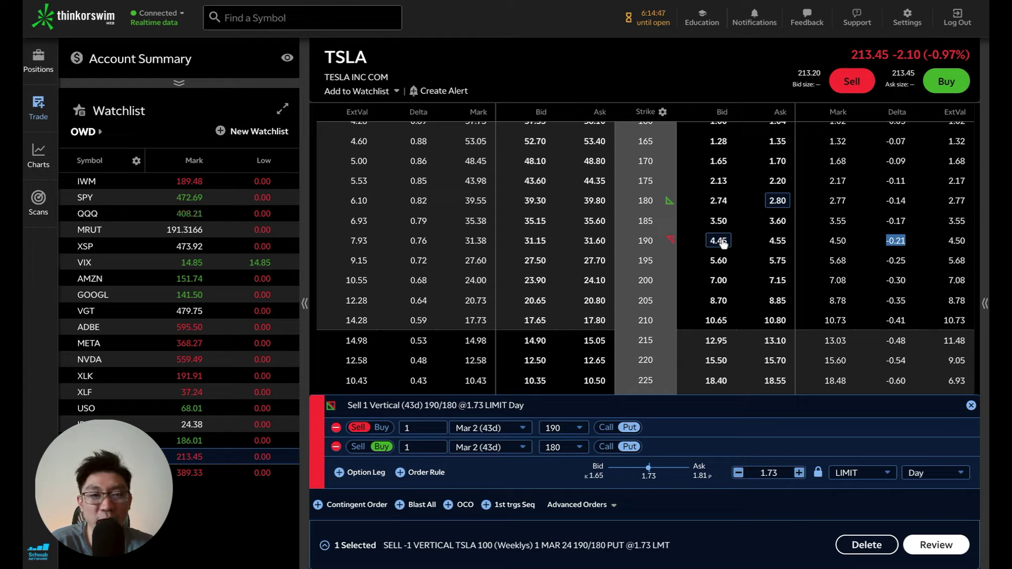
# Replace the 190/180 spread with a one-contract March 2 put vertical selling the 205 strike and buying the 195 strike.
pyautogui.click(778, 206)
pyautogui.click(778, 207)
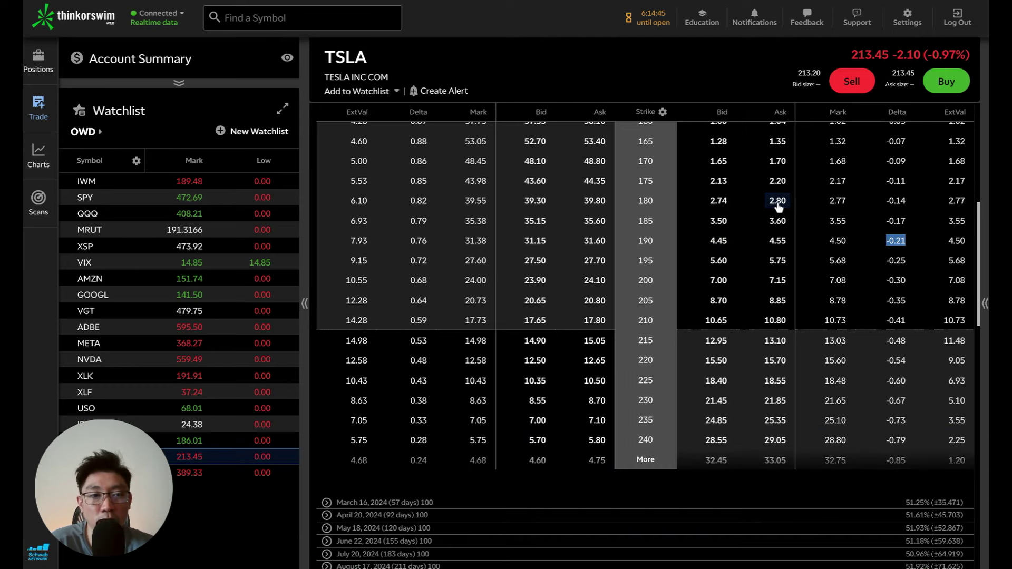
pyautogui.click(719, 301)
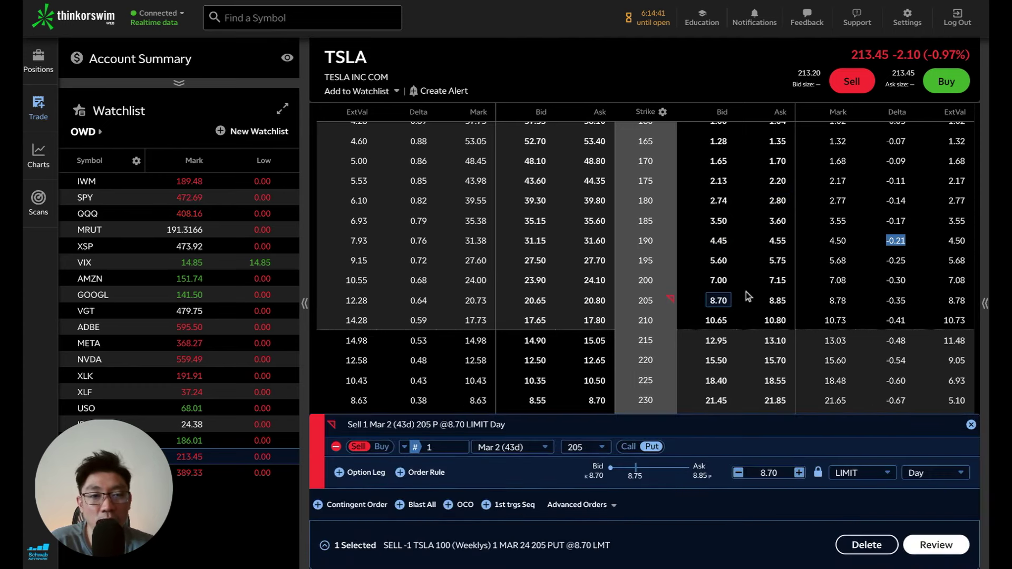
pyautogui.click(775, 262)
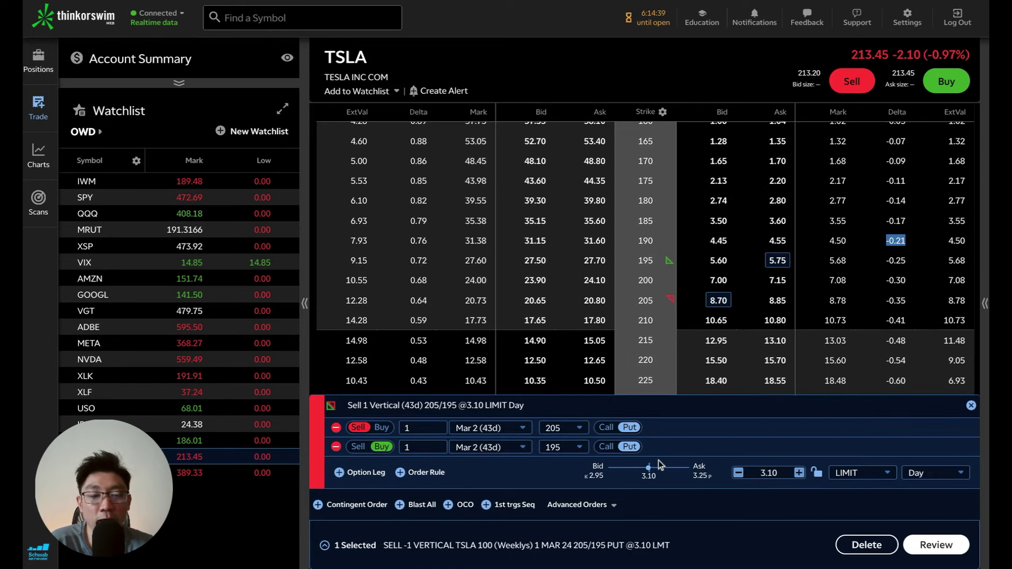
# Clear the 205/195 spread and rebuild the one-contract March 2 put vertical selling the 190 strike and buying the 180 strike.
pyautogui.click(779, 262)
pyautogui.click(779, 262)
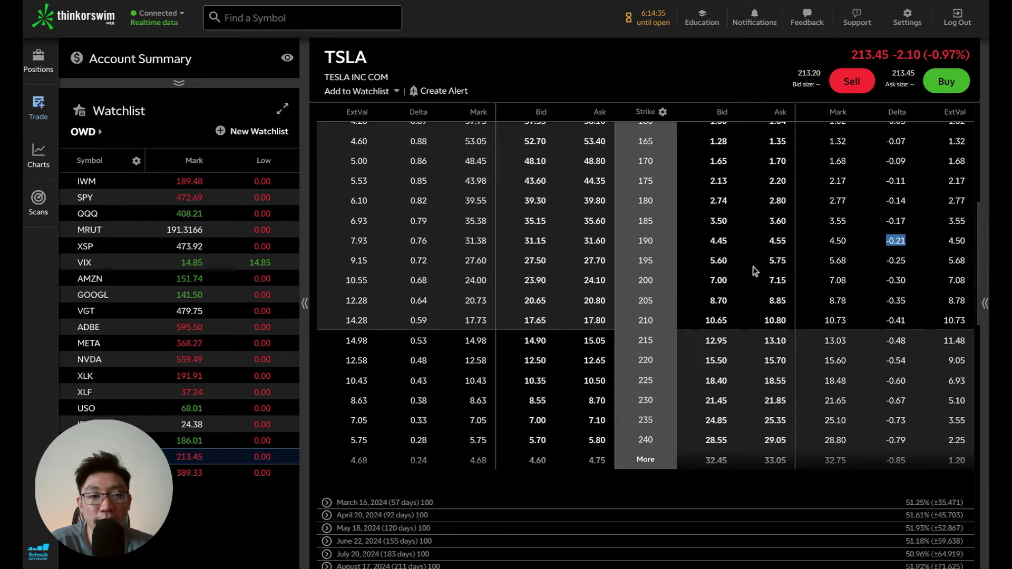
pyautogui.click(717, 241)
pyautogui.click(776, 203)
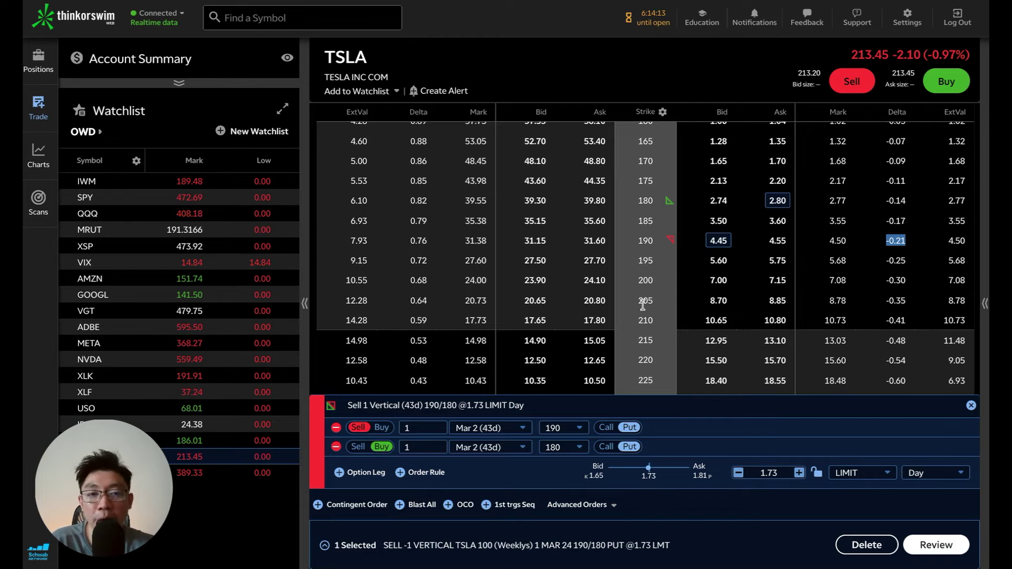
# Draw a horizontal resistance trendline at about 278.56 on the TSLA chart, from the September 2023 high to about Feb 13, 2024.
pyautogui.click(38, 155)
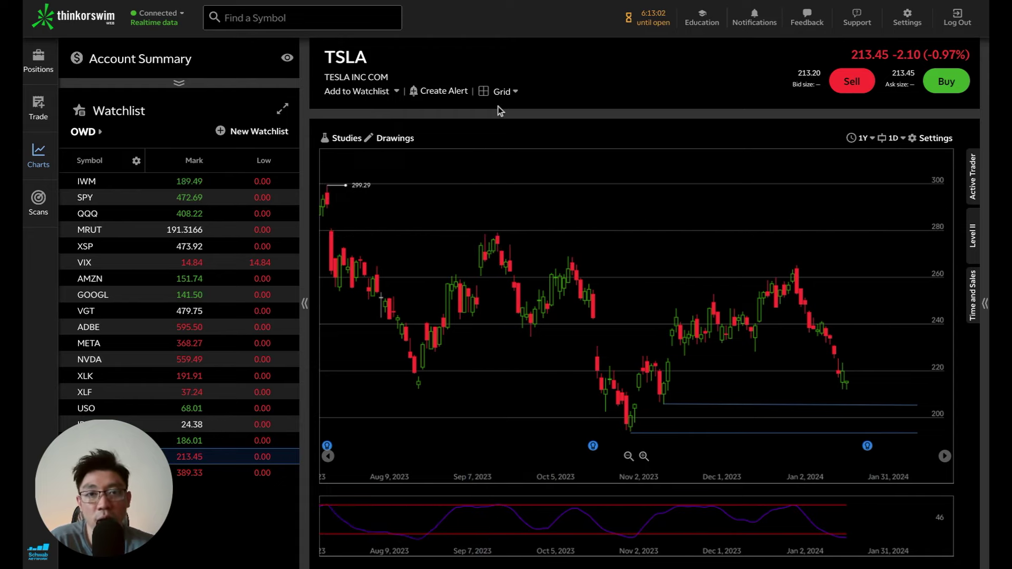
pyautogui.click(395, 139)
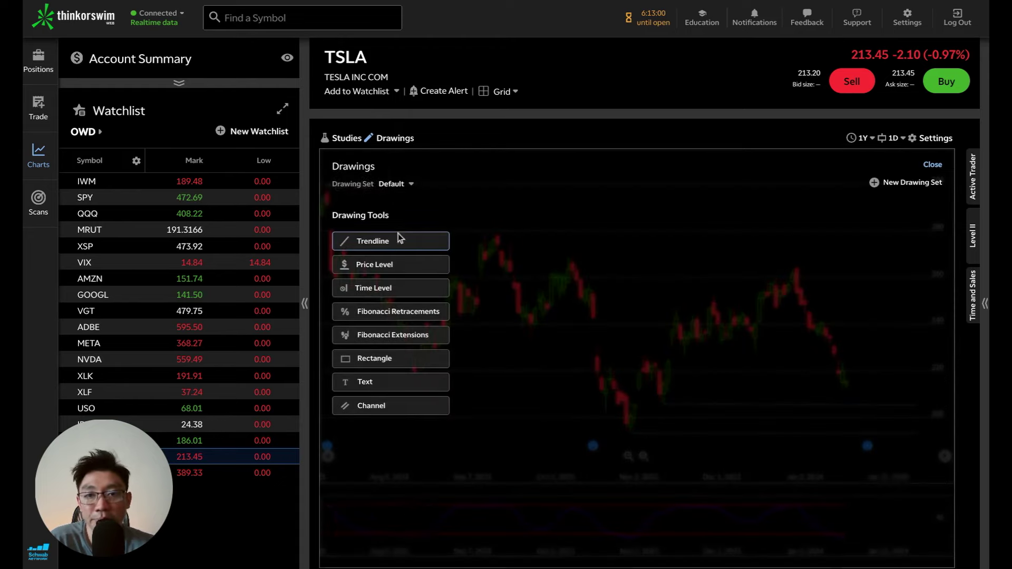
pyautogui.click(373, 242)
pyautogui.click(496, 234)
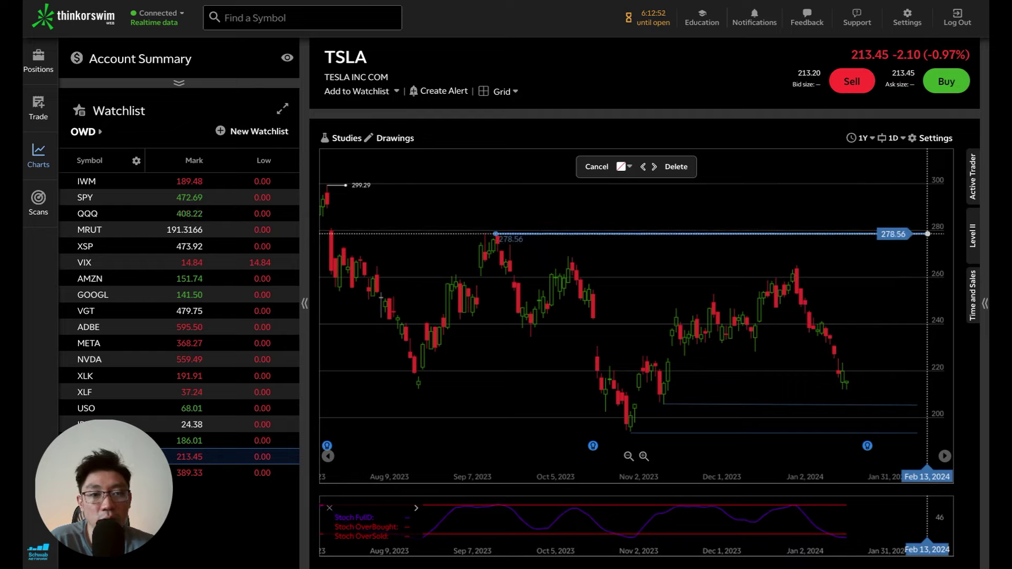
pyautogui.click(928, 233)
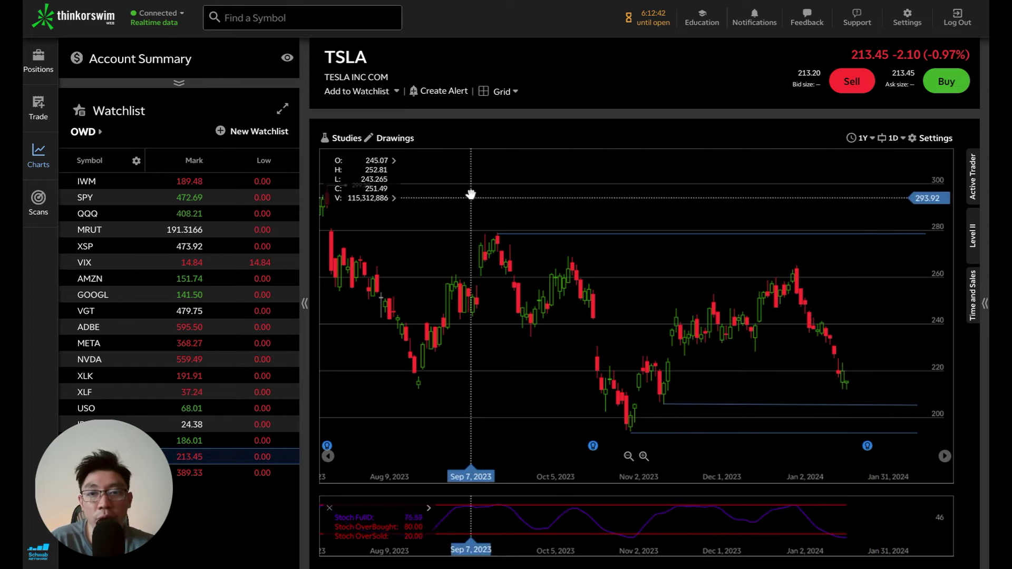
# Expand the March 2, 2024 weekly expiration in the TSLA option chain and load the higher strikes up to 290.
pyautogui.click(39, 106)
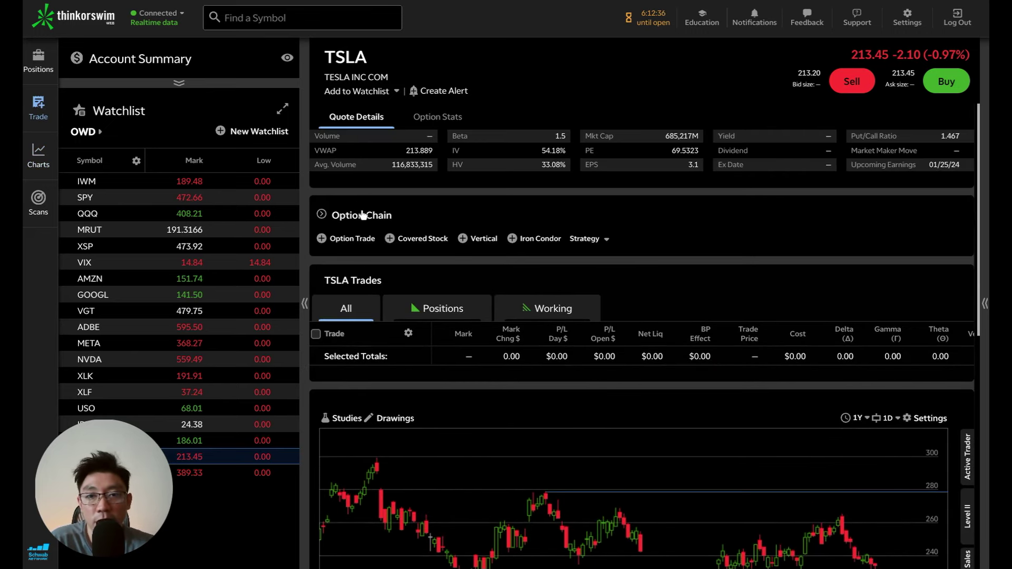
pyautogui.click(363, 214)
pyautogui.scroll(-2, 474, 314)
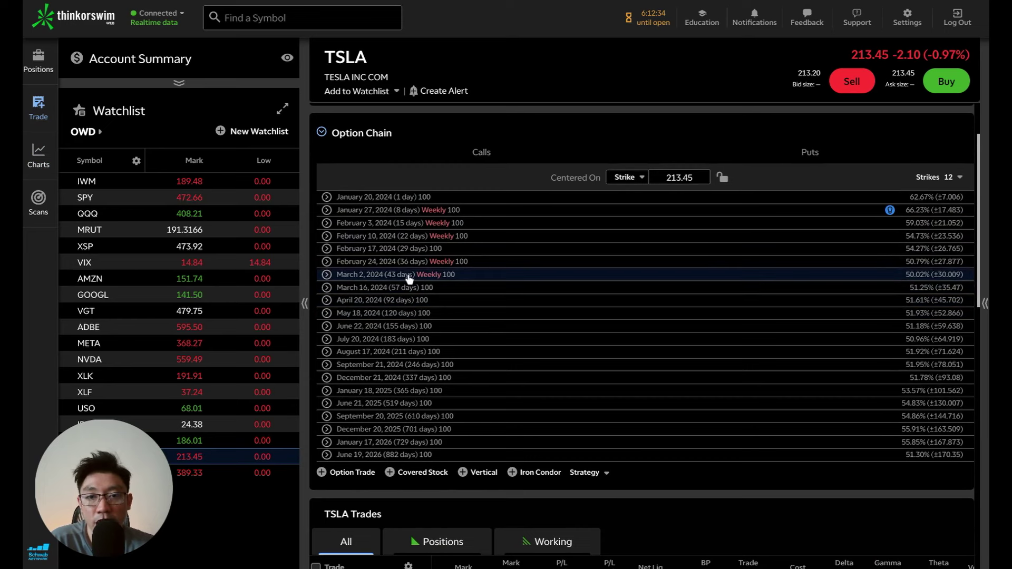
pyautogui.click(408, 276)
pyautogui.scroll(-1, 574, 322)
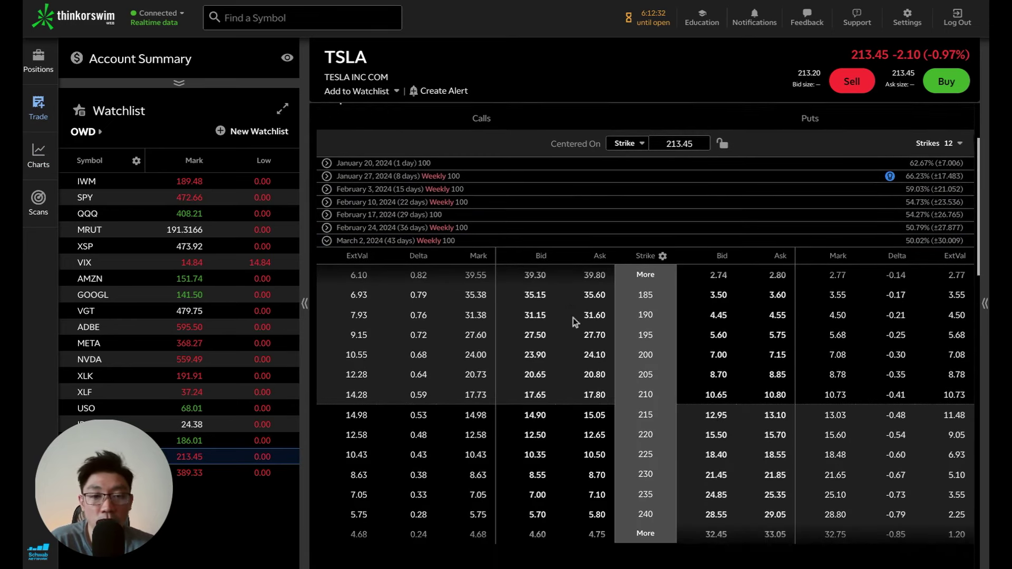
pyautogui.scroll(-2, 574, 318)
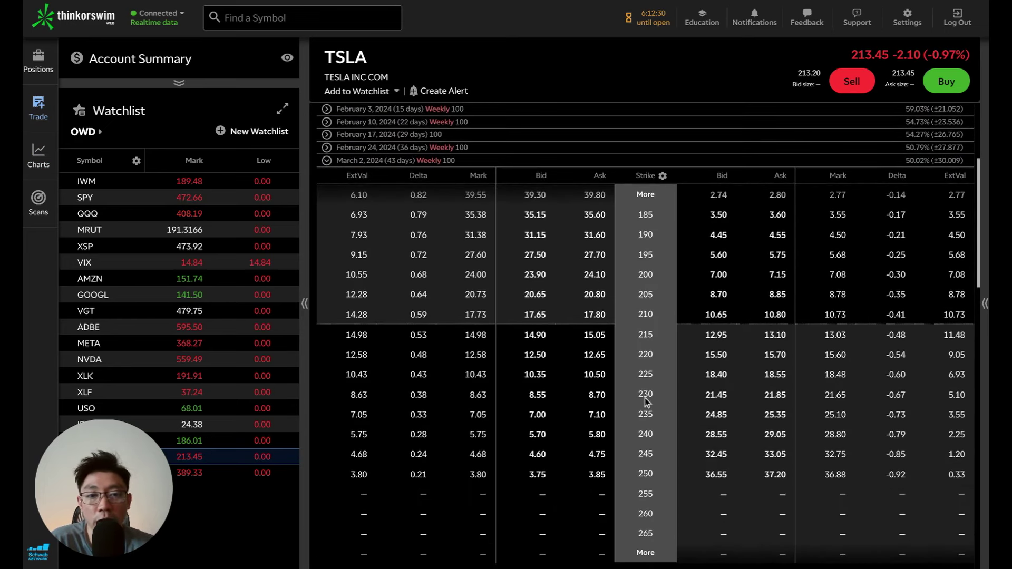
pyautogui.scroll(-2, 650, 357)
pyautogui.click(645, 486)
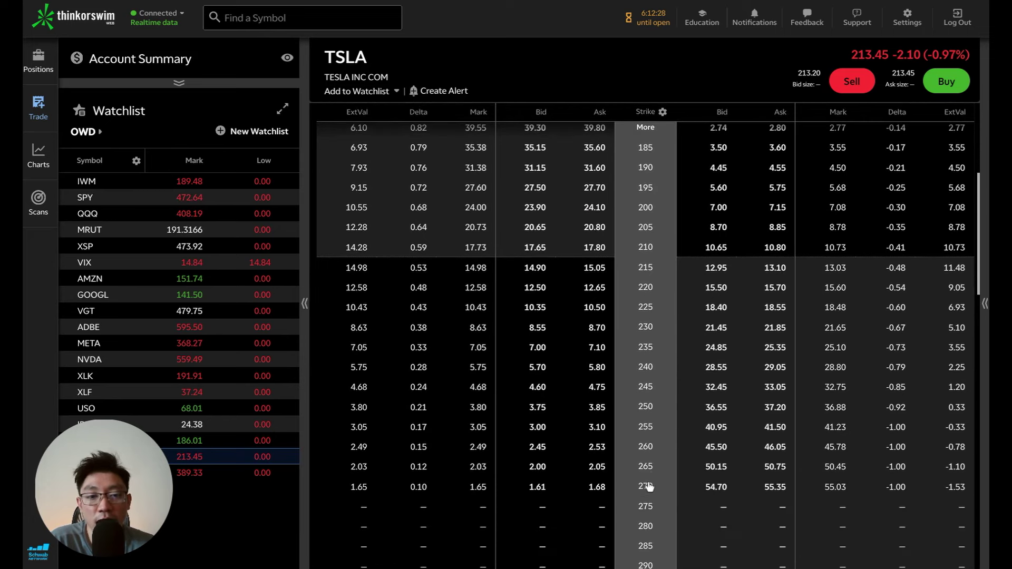
pyautogui.scroll(-2, 653, 438)
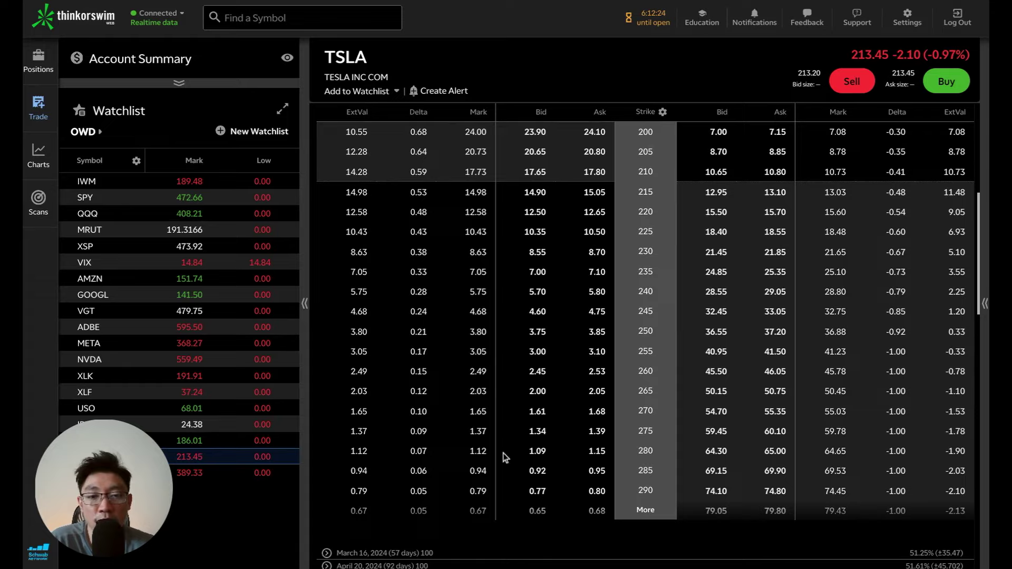
# Examine the delta of the March 2 call at the 280 strike and compare it with the lower call strikes.
pyautogui.doubleClick(425, 452)
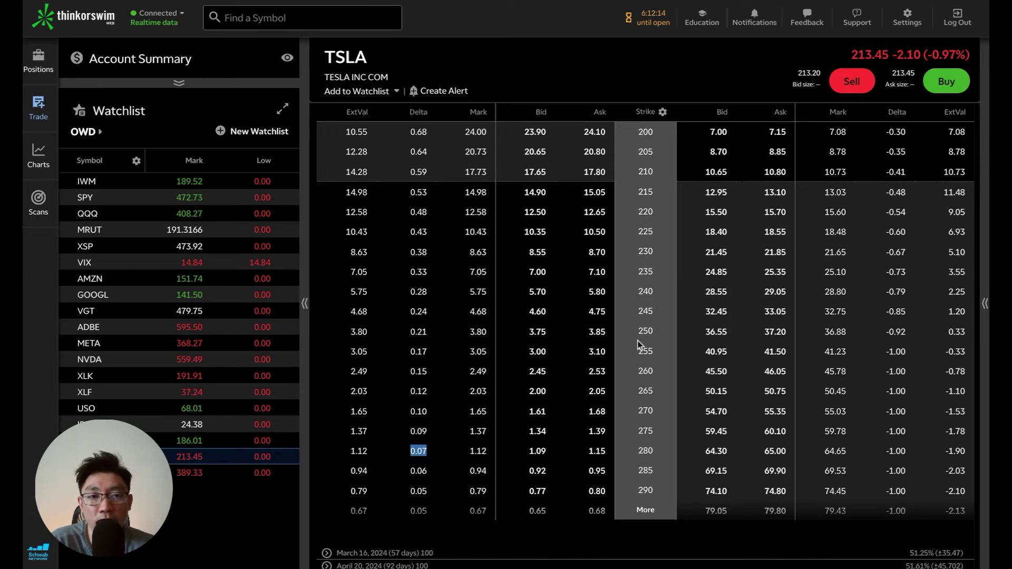
pyautogui.scroll(5, 637, 341)
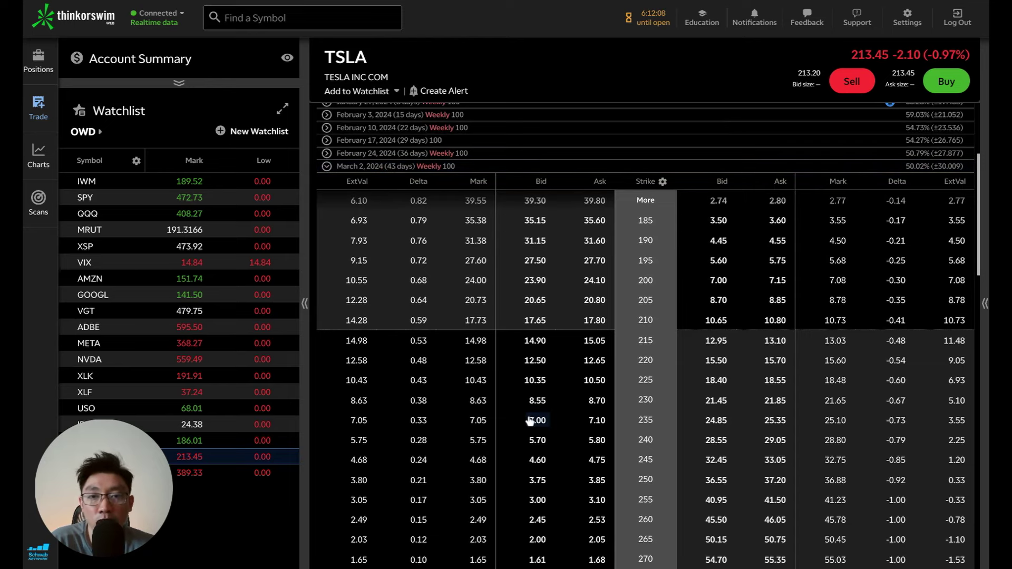
pyautogui.scroll(-2, 644, 404)
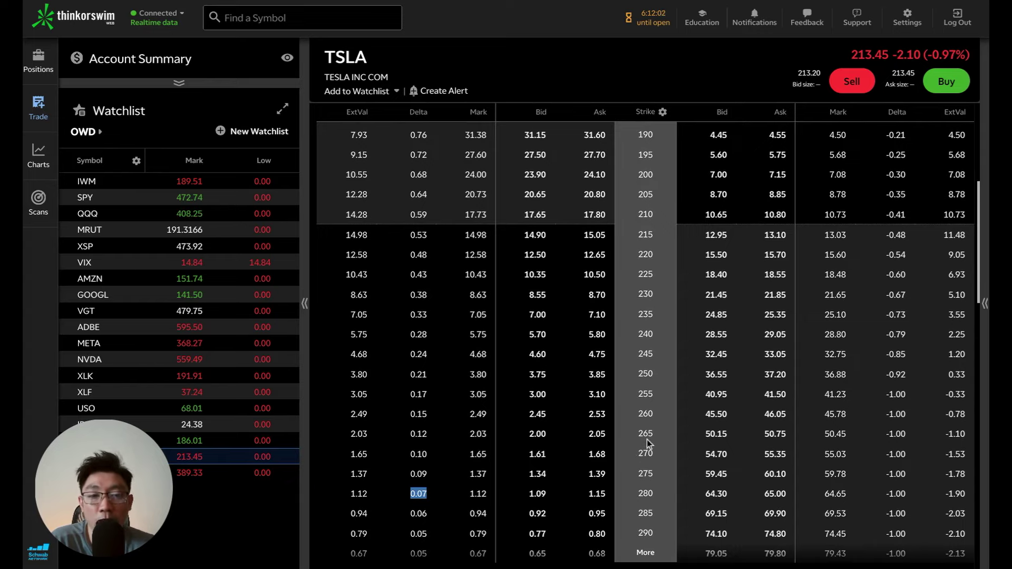
# Collapse and reopen the March 2, 2024 weekly expiration in the TSLA option chain, loading the higher strikes up to 265.
pyautogui.scroll(1, 623, 395)
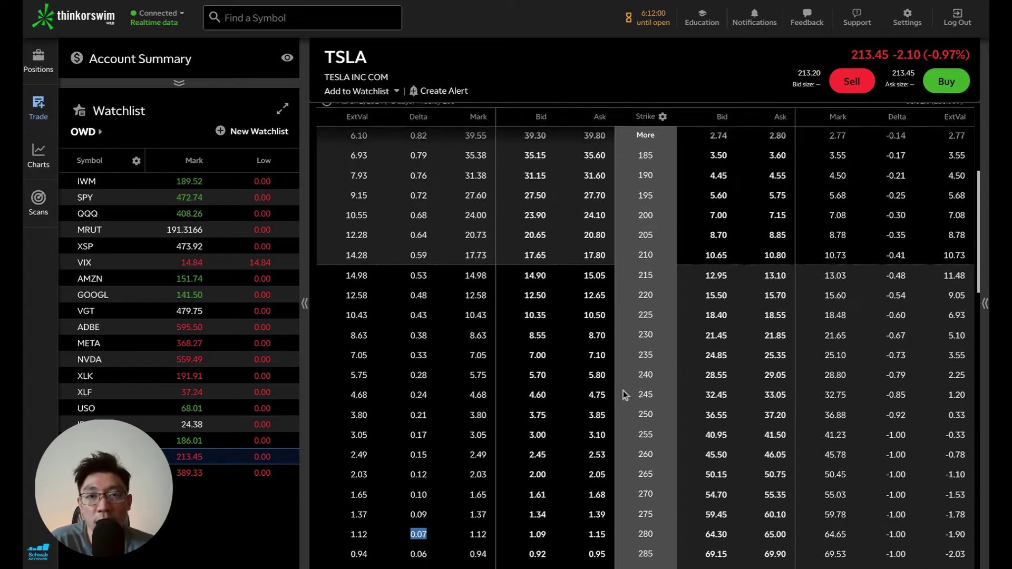
pyautogui.scroll(2, 624, 393)
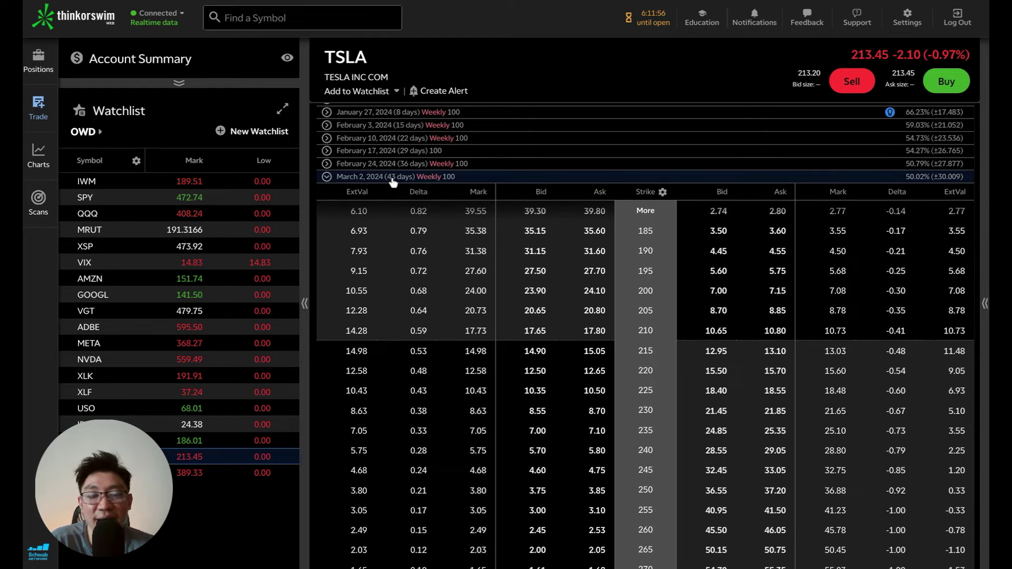
pyautogui.scroll(-3, 633, 428)
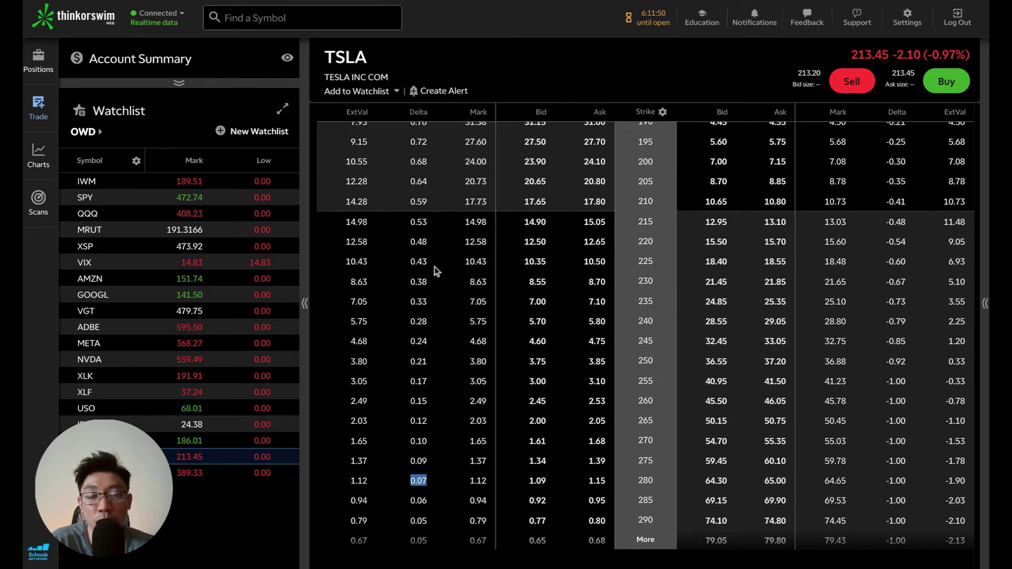
pyautogui.scroll(2, 435, 267)
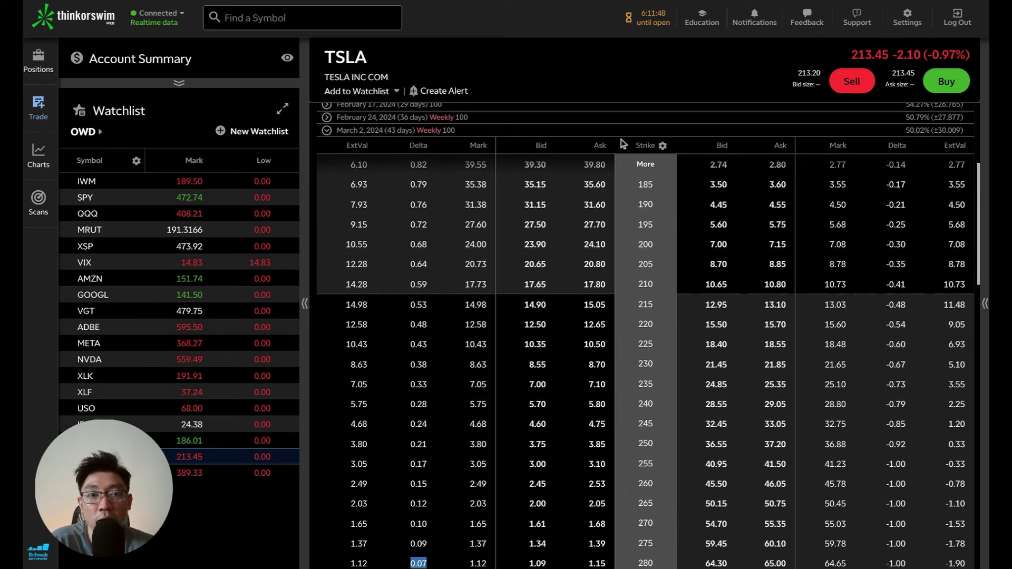
pyautogui.click(630, 130)
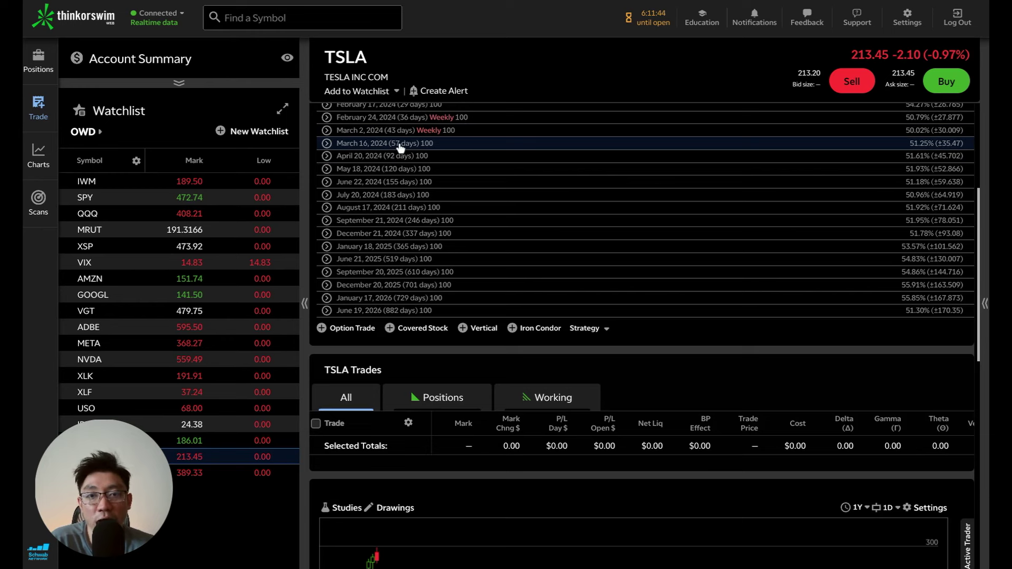
pyautogui.click(498, 133)
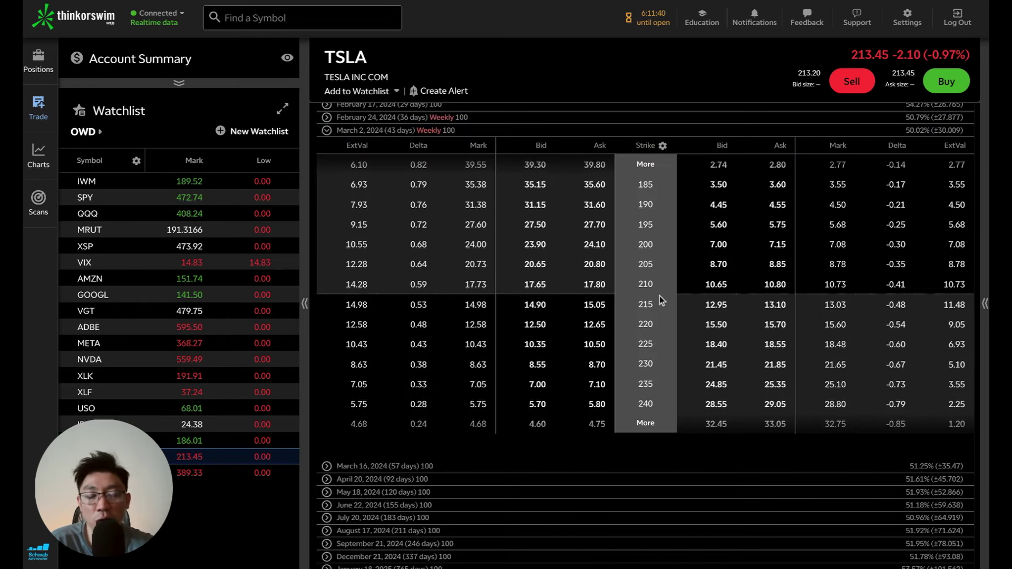
pyautogui.click(645, 424)
pyautogui.scroll(-1, 640, 409)
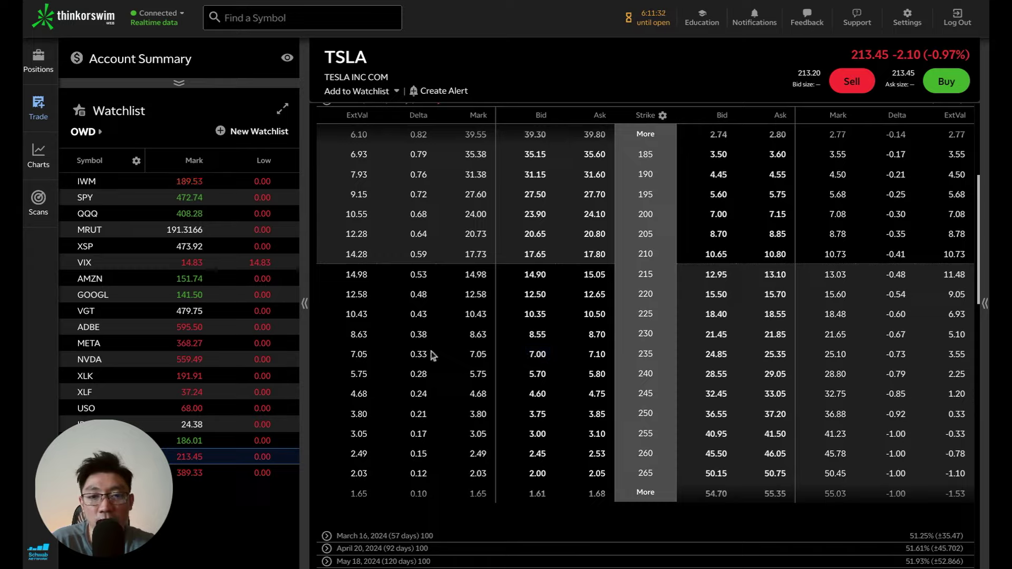
# Build a one-contract March 2 call vertical selling the 235 strike and buying the 245 strike, and review it against the chain.
pyautogui.doubleClick(639, 355)
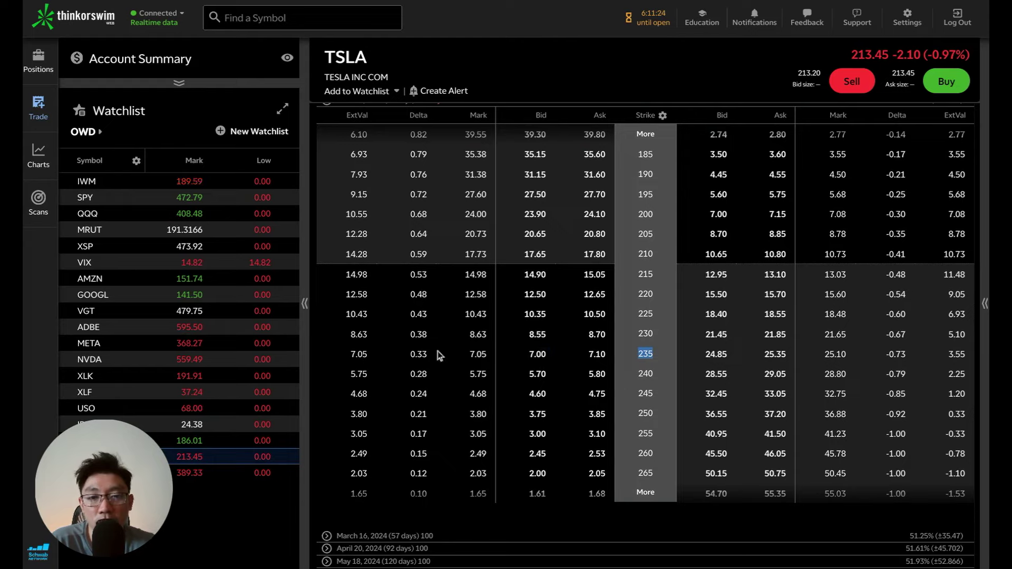
pyautogui.click(536, 358)
pyautogui.scroll(-1, 606, 351)
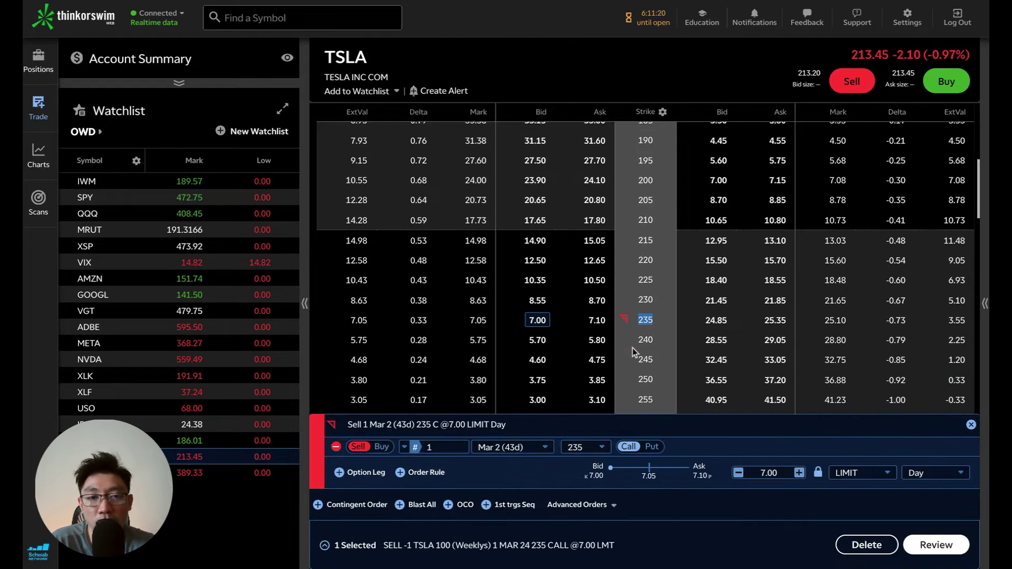
pyautogui.click(598, 357)
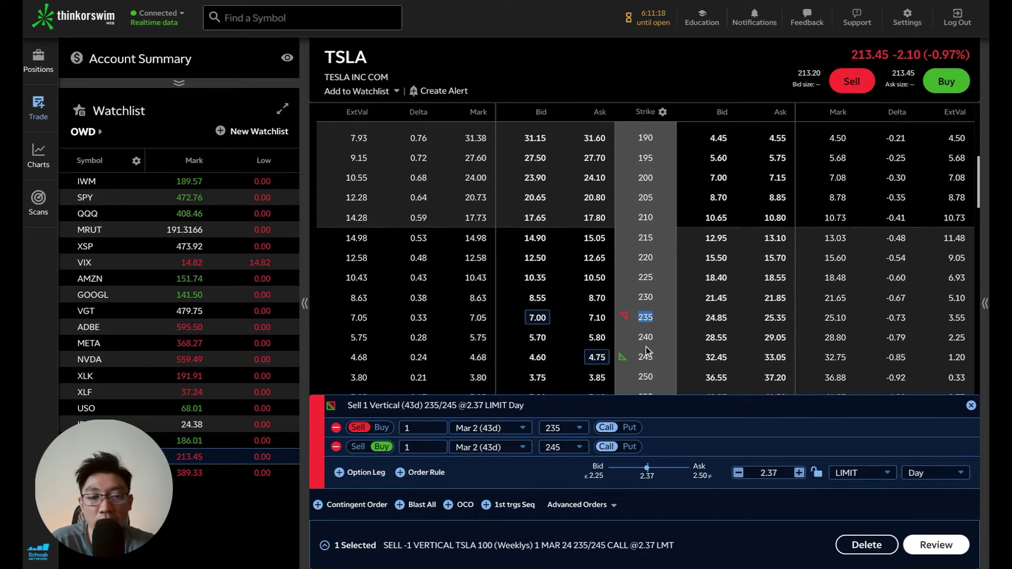
pyautogui.scroll(-1, 647, 347)
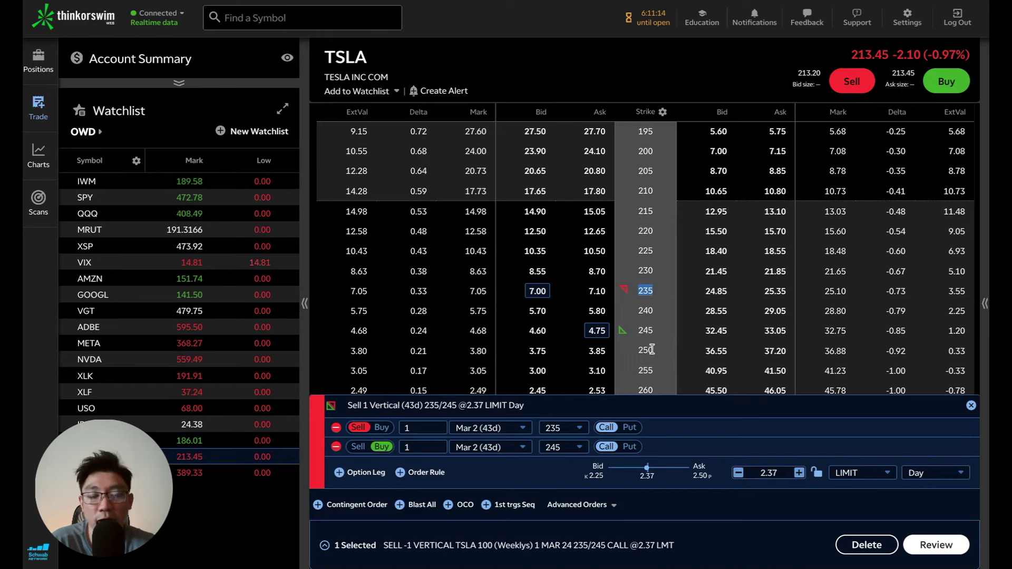
pyautogui.scroll(1, 639, 336)
pyautogui.scroll(4, 639, 334)
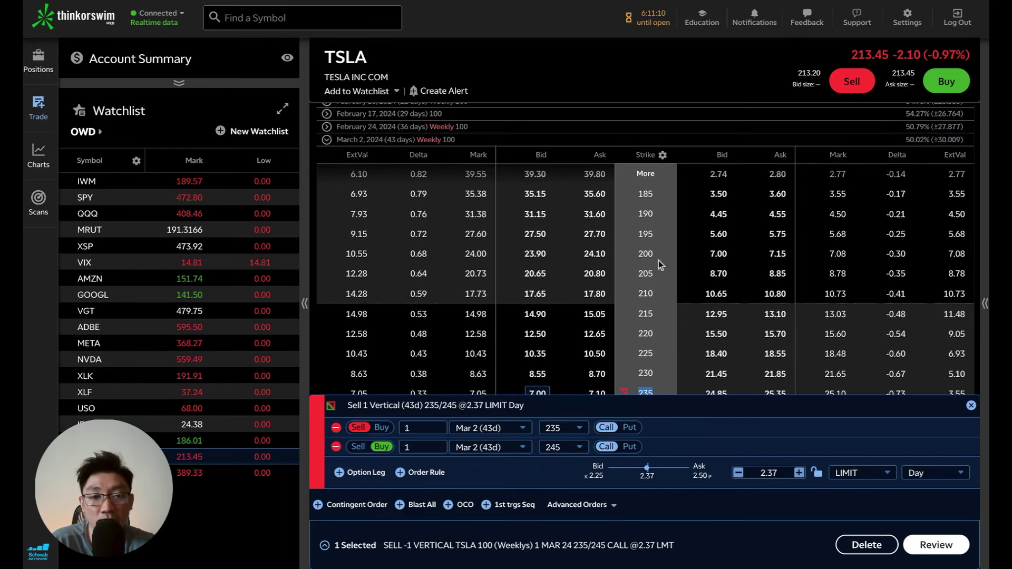
pyautogui.scroll(-5, 660, 260)
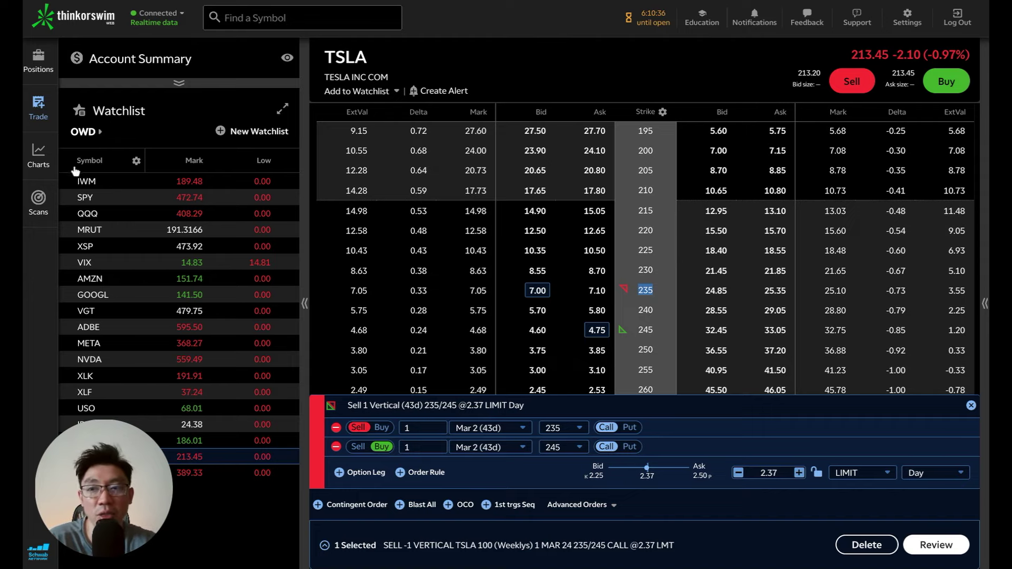
# Open the full TSLA chart and discard the 235/245 call vertical order.
pyautogui.click(38, 155)
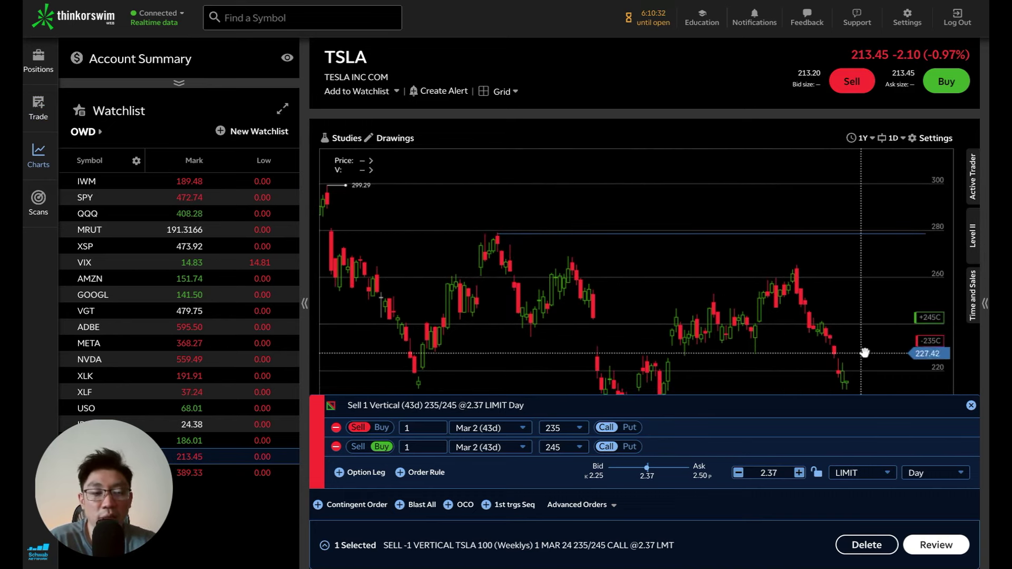
pyautogui.click(971, 405)
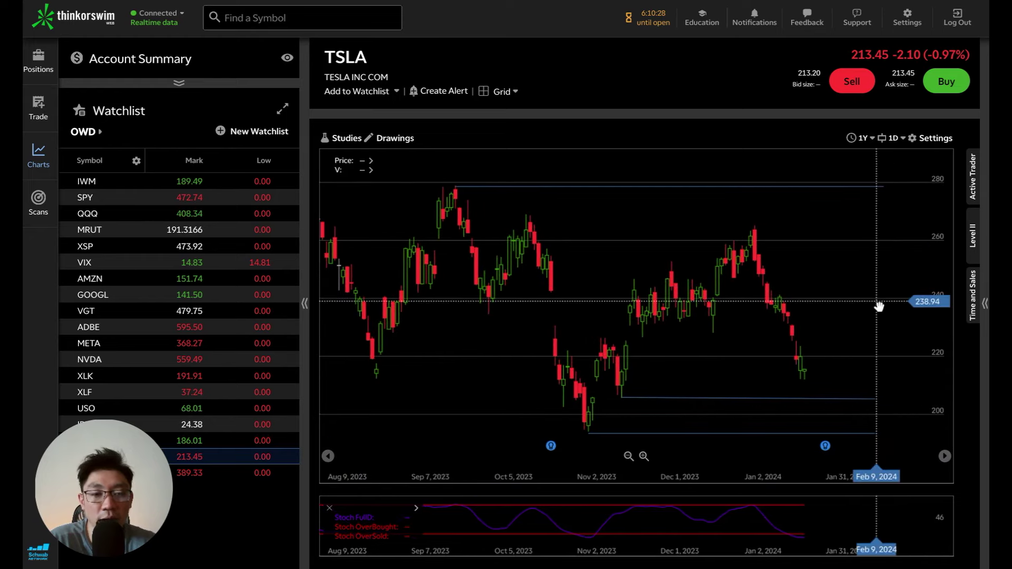